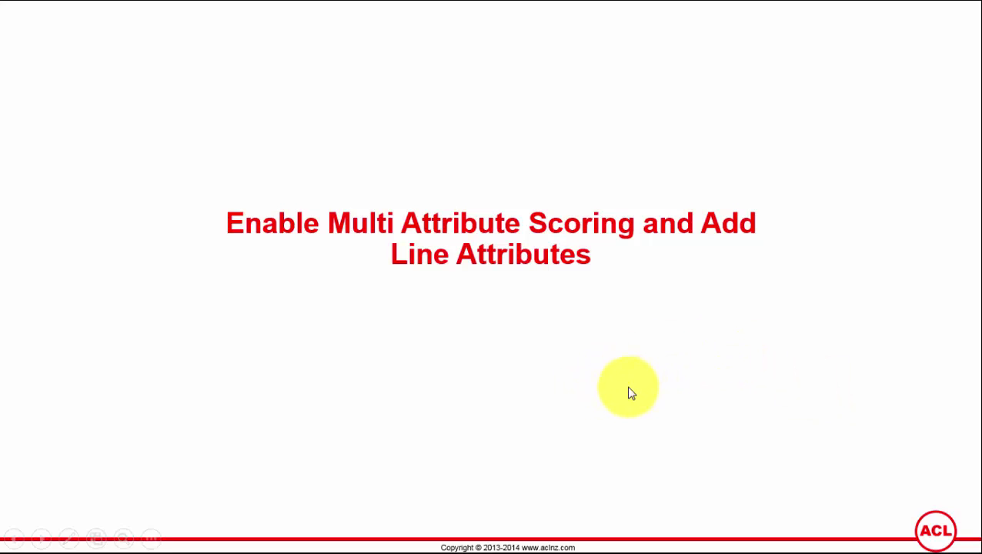
# Step: Leave the slideshow so slide 21, Enable Multi Attribute Scoring and Add Line Attributes, shows in Normal view
pyautogui.press('Escape')
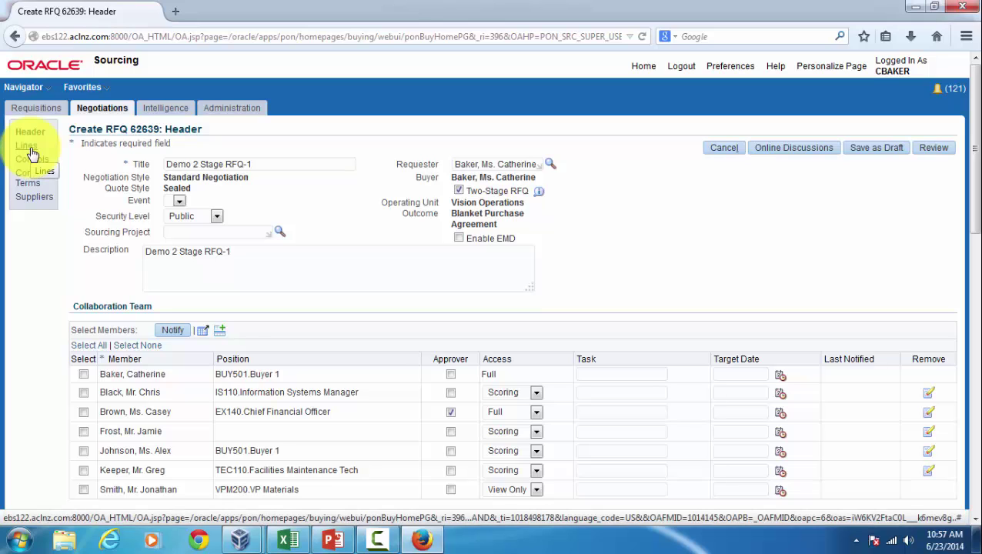
# Step: Go from the RFQ 62639 header to its Lines page listing the four lines
pyautogui.click(32, 151)
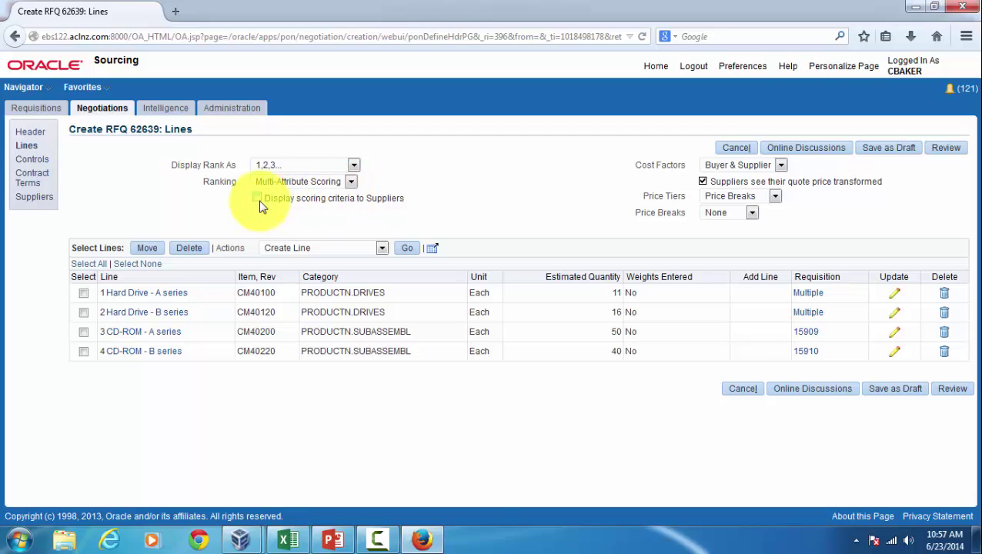
# Step: Give line 1 (Hard Drive - A series) a General-group RPM Speed attribute, Number type, target 7200
pyautogui.click(897, 299)
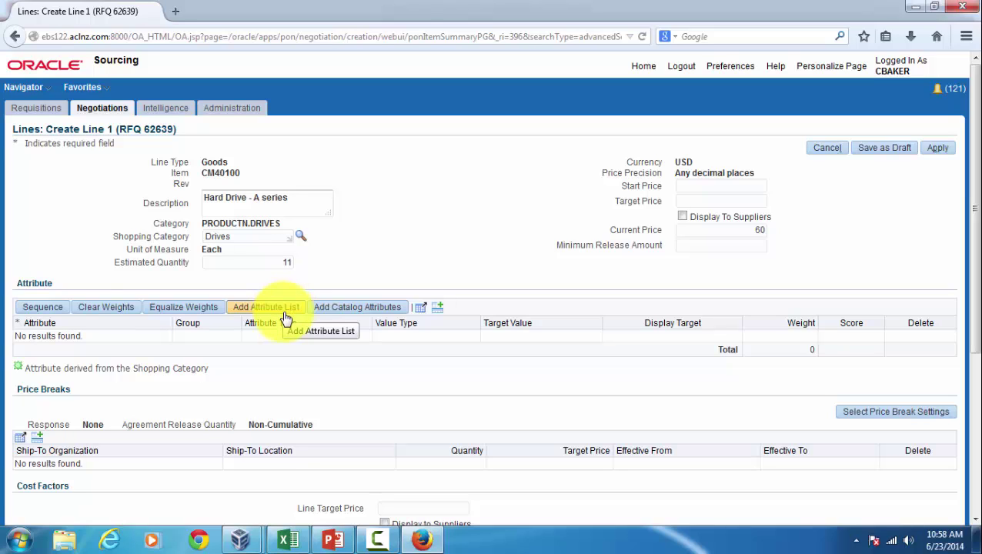
pyautogui.click(437, 308)
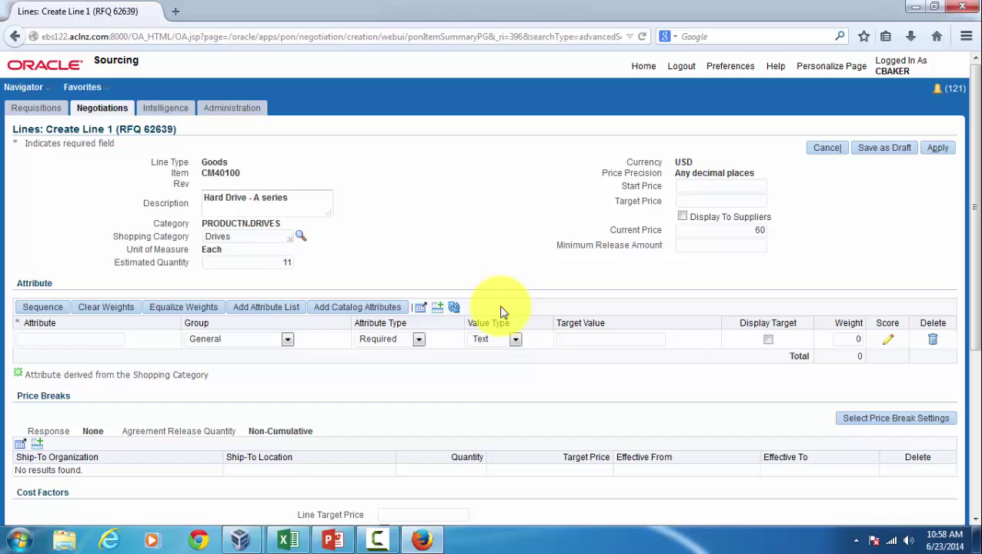
pyautogui.write('R')
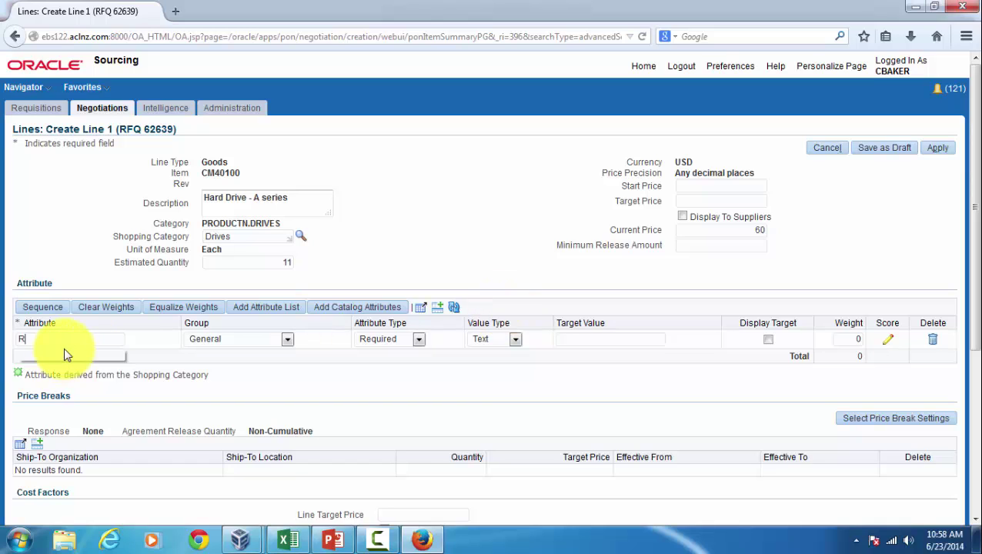
pyautogui.write('P')
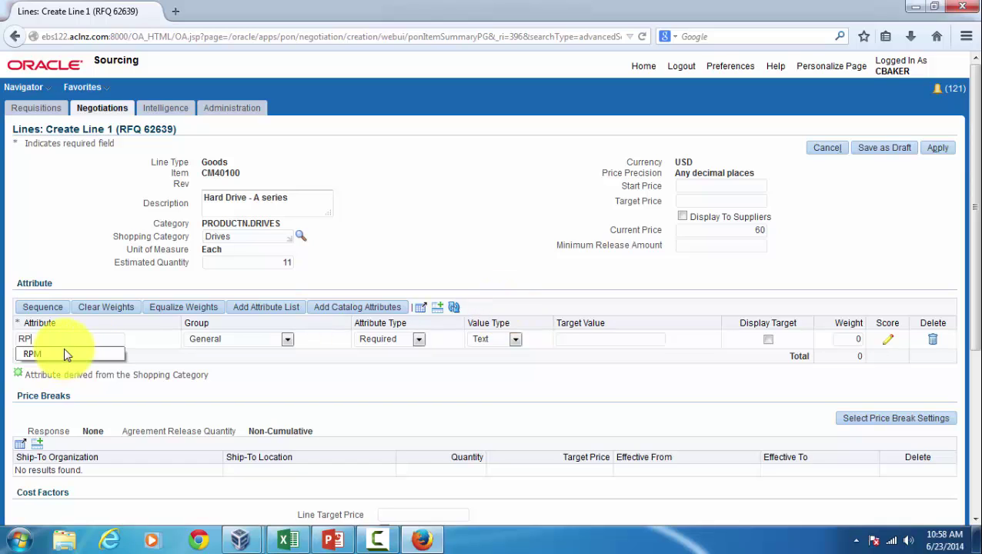
pyautogui.write('M Speed')
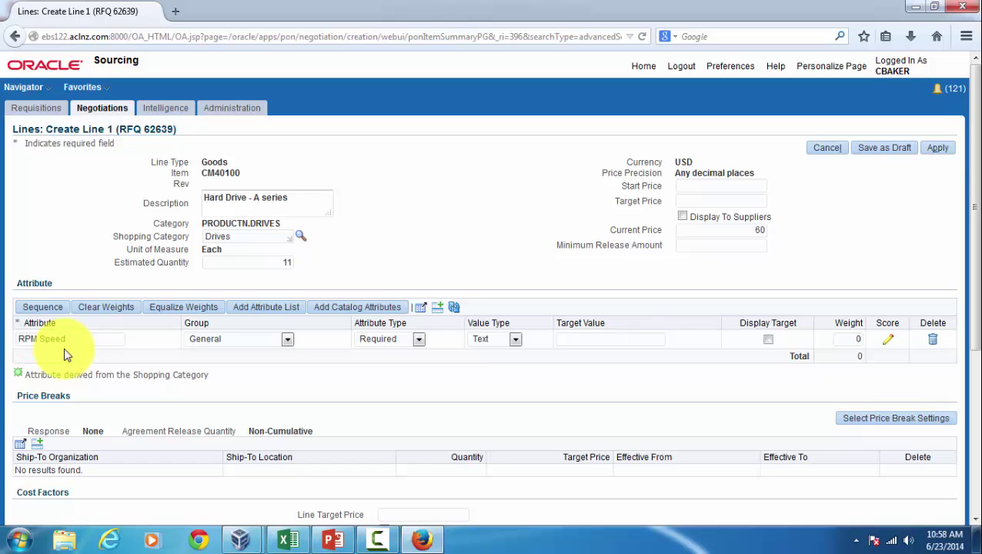
pyautogui.click(289, 342)
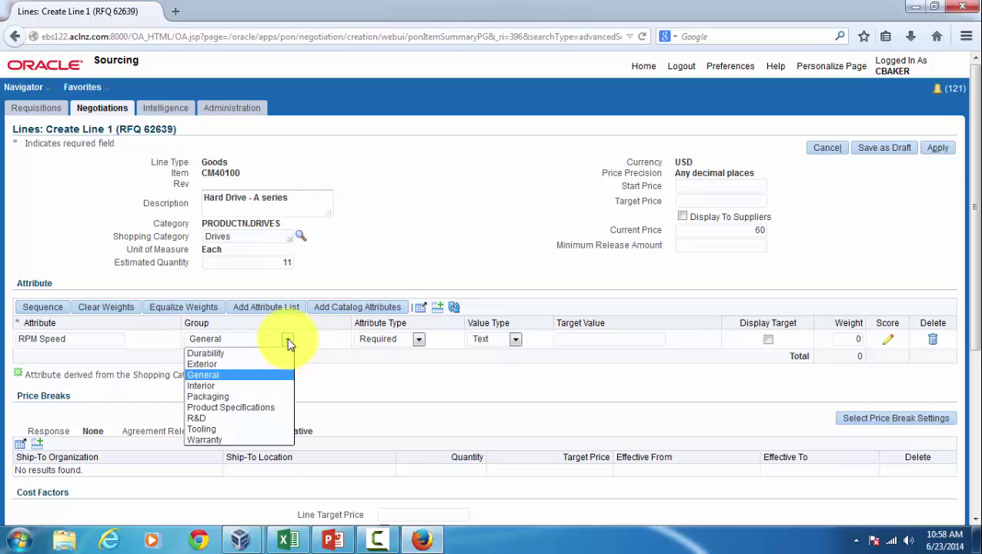
pyautogui.click(368, 385)
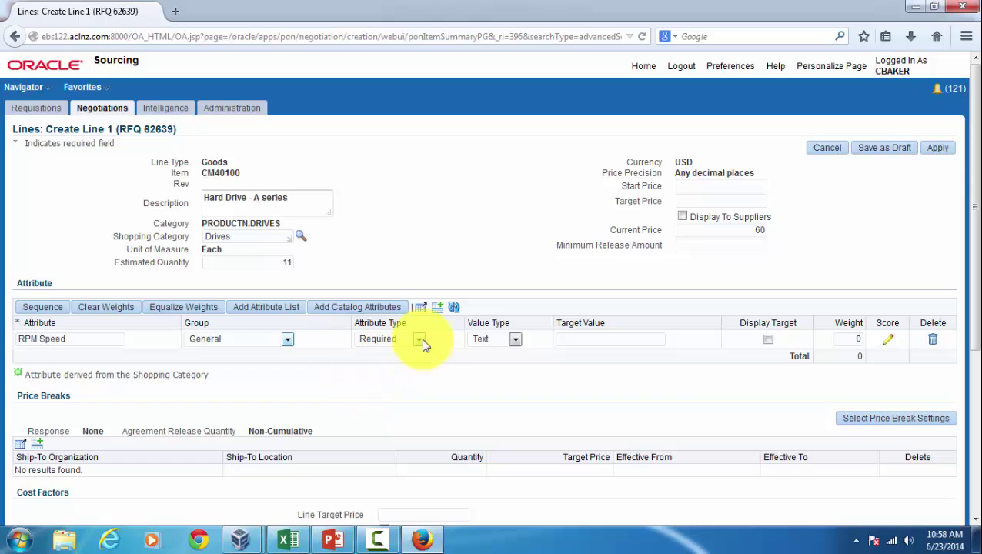
pyautogui.click(518, 343)
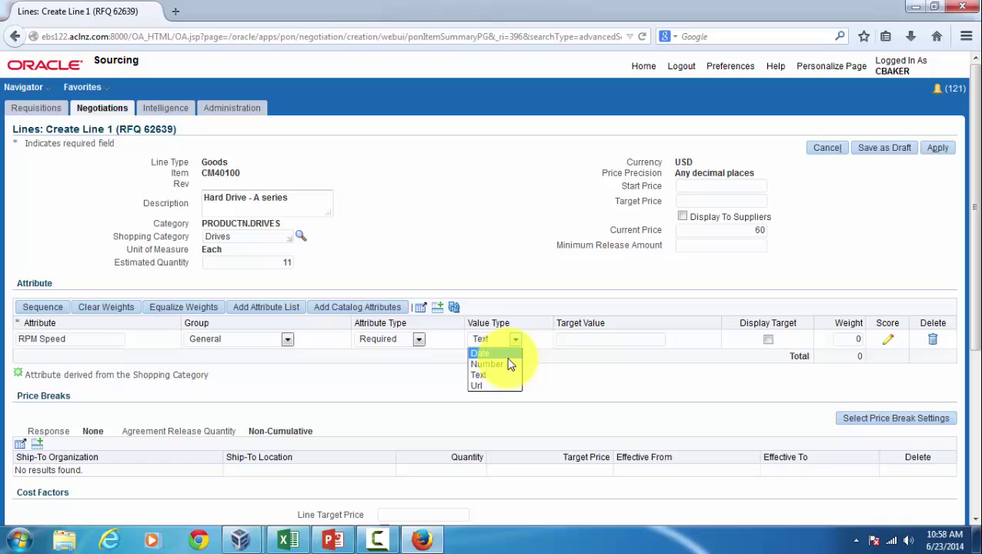
pyautogui.click(505, 363)
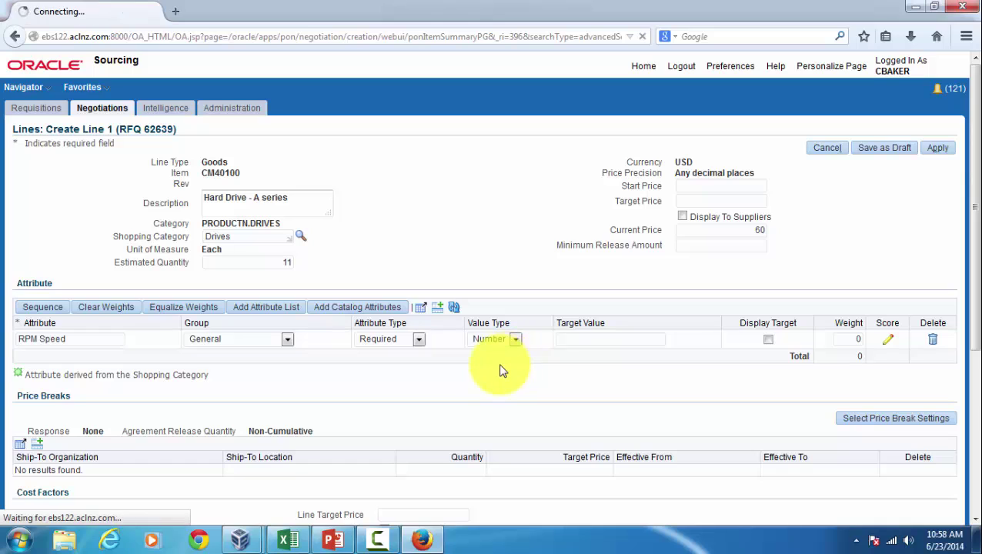
pyautogui.click(595, 340)
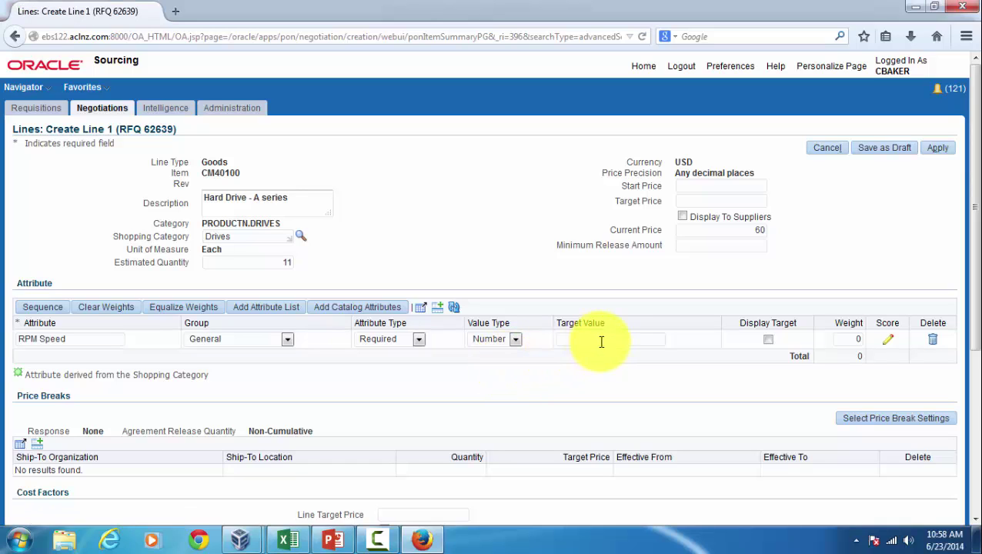
pyautogui.write('72')
pyautogui.write('00')
# Step: In the RPM Speed scoring table, set the first range to 0–5500
pyautogui.click(889, 344)
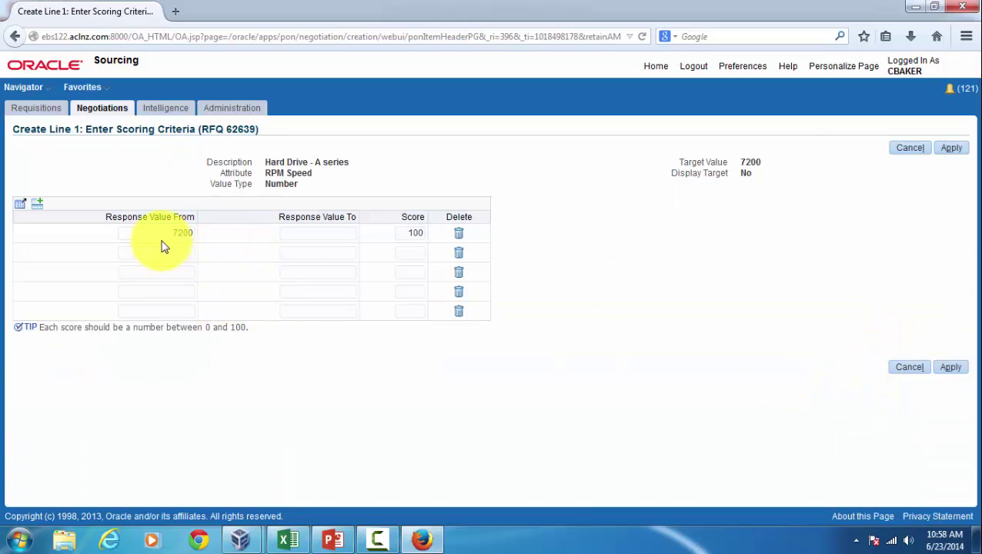
pyautogui.moveTo(171, 233); pyautogui.dragTo(228, 231)
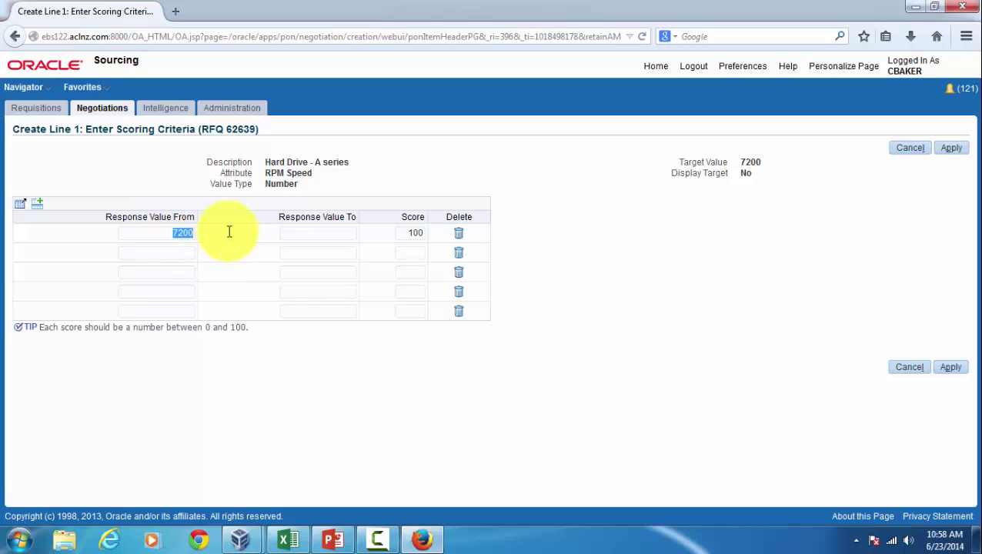
pyautogui.click(315, 234)
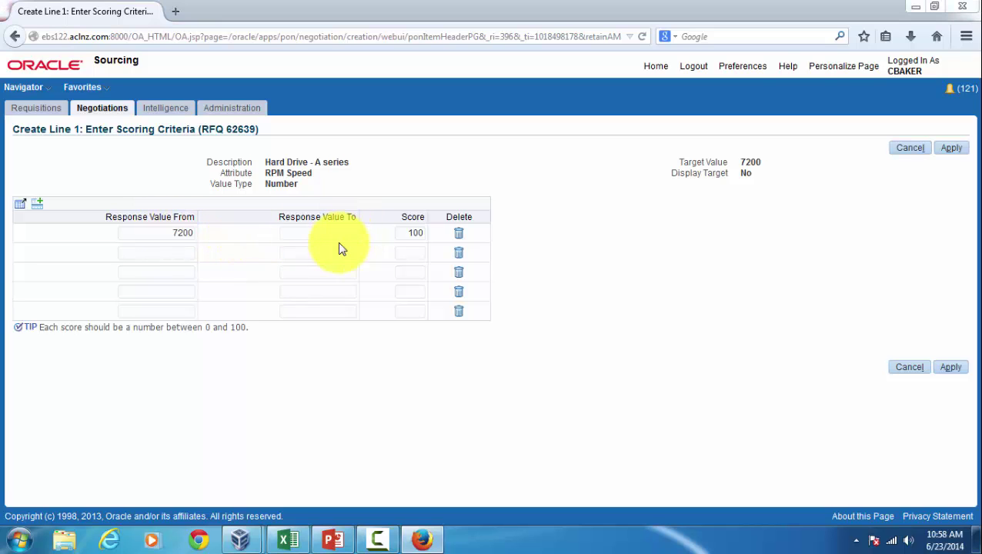
pyautogui.moveTo(153, 229); pyautogui.dragTo(231, 229)
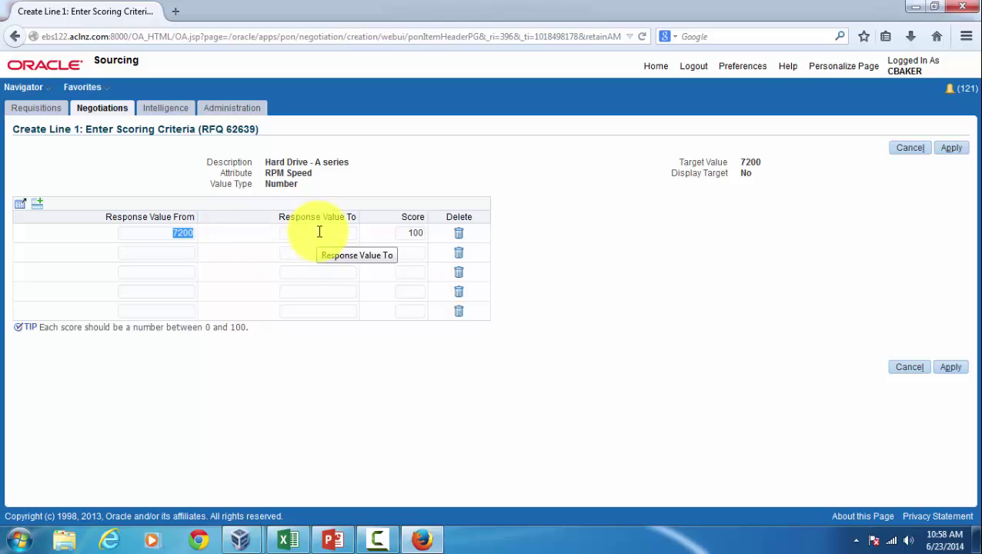
pyautogui.write('550')
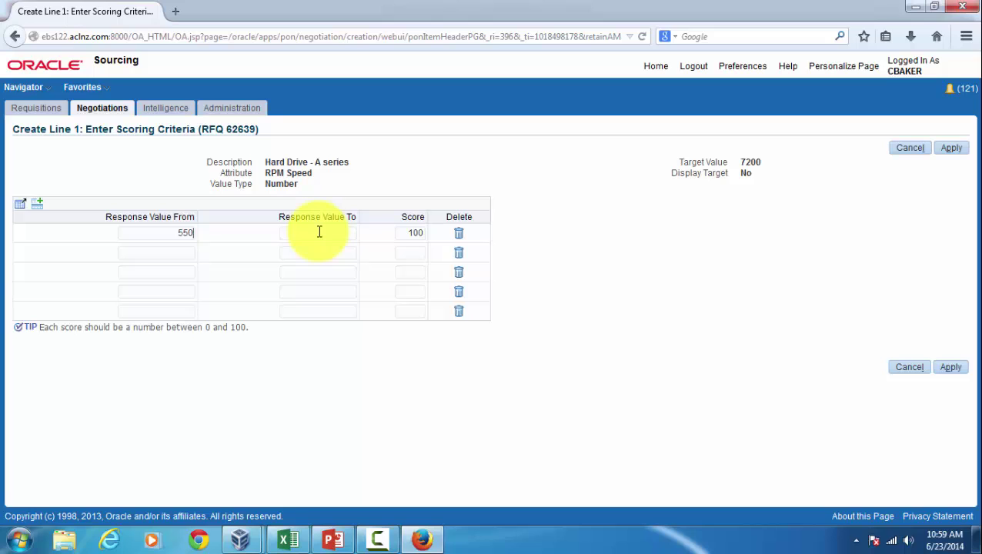
pyautogui.write('0')
pyautogui.hotkey('shift', 'Left')
pyautogui.hotkey('shift', 'Left')
pyautogui.hotkey('shift', 'Left')
pyautogui.hotkey('shift', 'Left')
pyautogui.write('0')
pyautogui.press('Tab')
pyautogui.write('5')
pyautogui.press('Tab')
pyautogui.write('30')
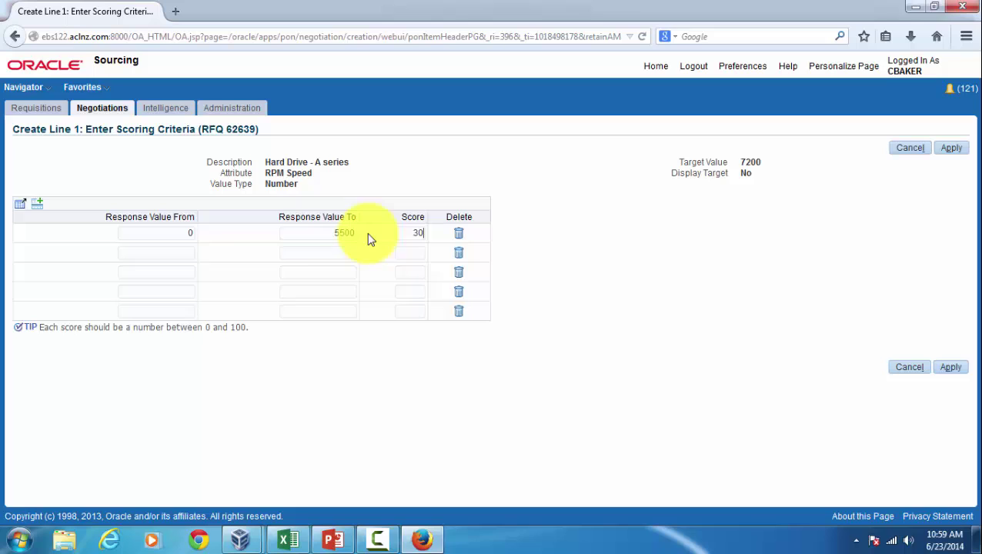
# Step: Add a second range 5501–7200 scoring 100 and set the first range's score to 50
pyautogui.click(179, 255)
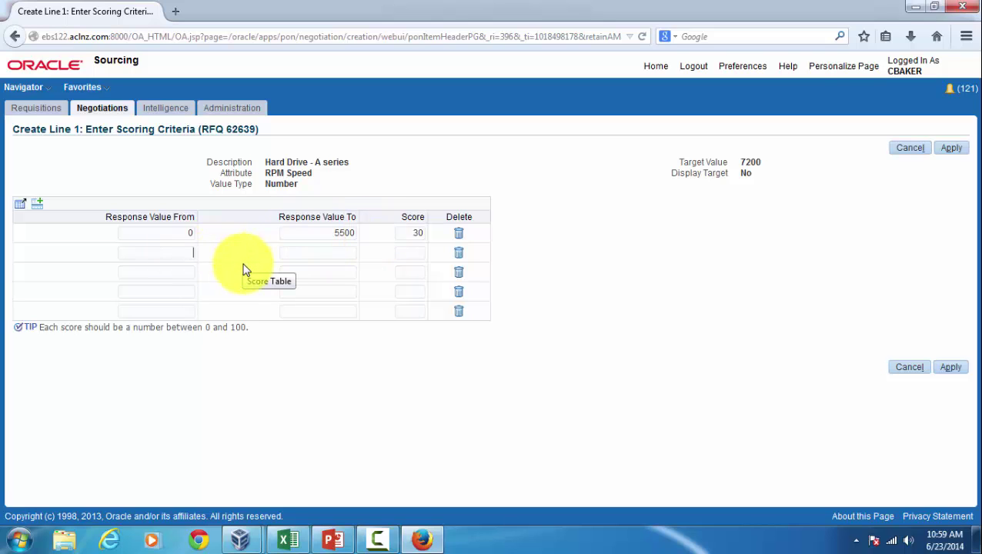
pyautogui.write('5')
pyautogui.write('501')
pyautogui.press('Tab')
pyautogui.write('7')
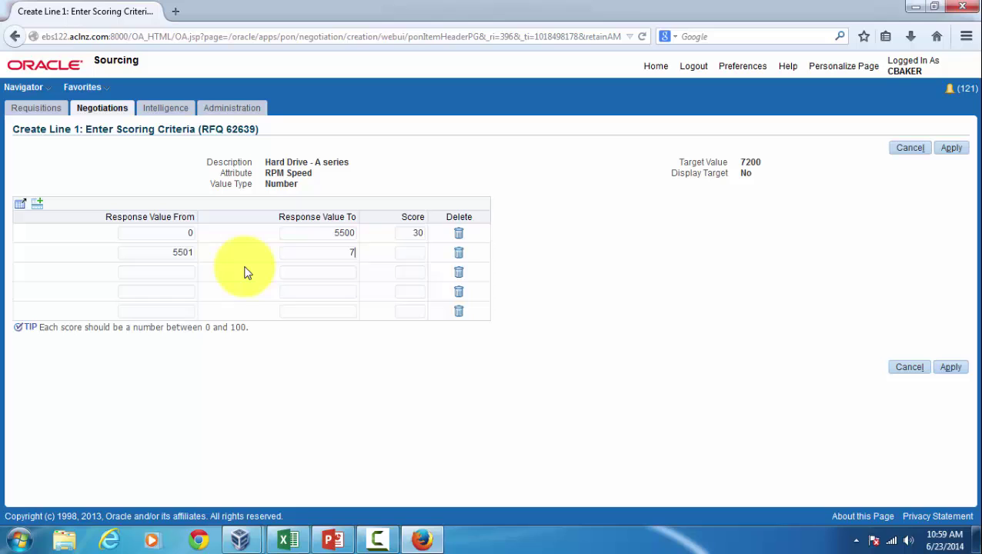
pyautogui.write('200')
pyautogui.press('Tab')
pyautogui.write('100')
pyautogui.click(417, 233)
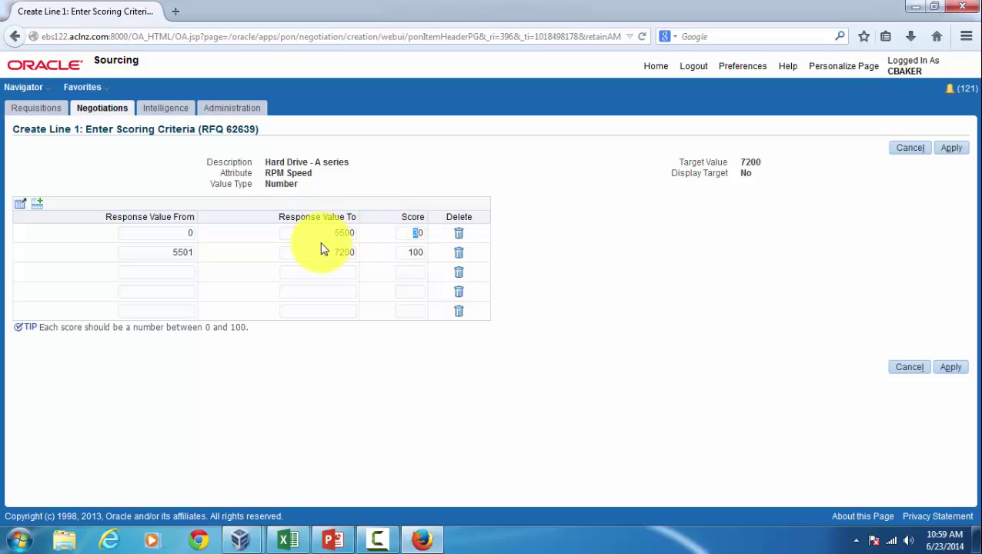
pyautogui.write('5')
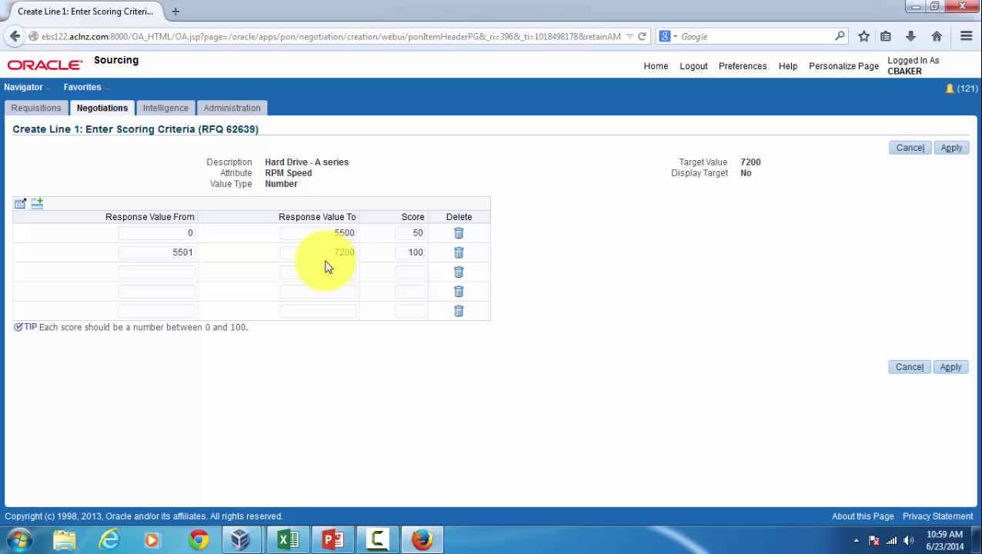
# Step: Change the second range's score to 70 and add a third range 7201–10000
pyautogui.click(409, 252)
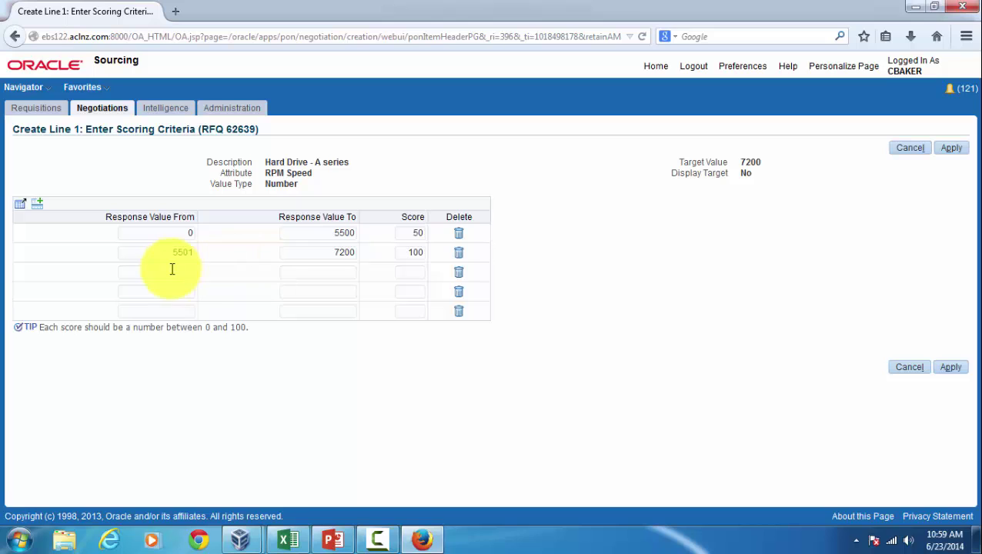
pyautogui.doubleClick(418, 251)
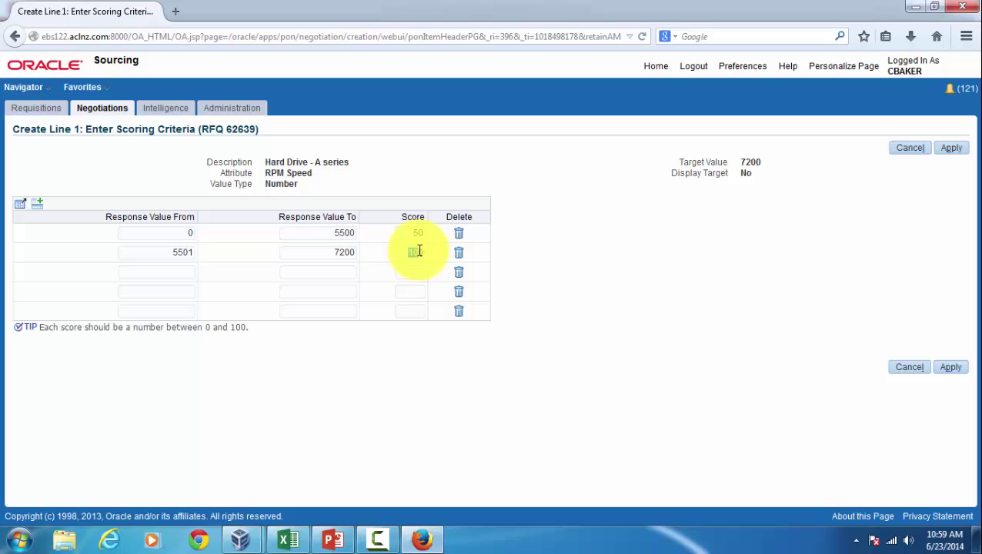
pyautogui.write('70')
pyautogui.click(193, 274)
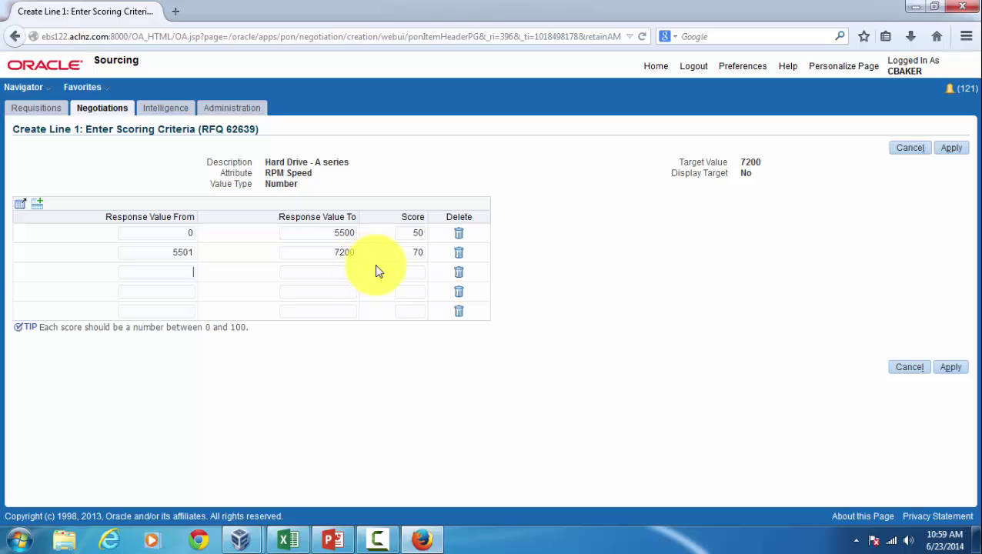
pyautogui.write('720')
pyautogui.write('1')
pyautogui.click(353, 272)
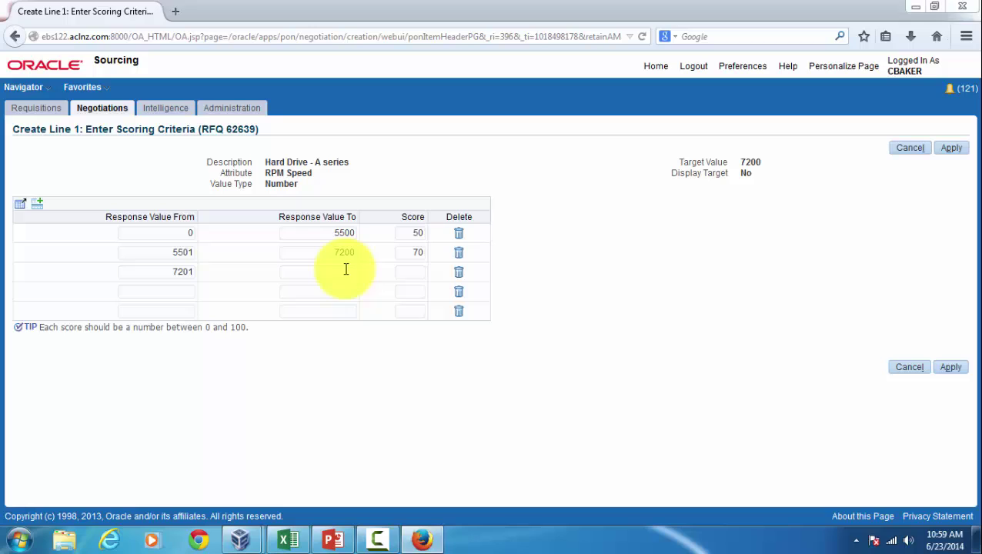
pyautogui.write('10')
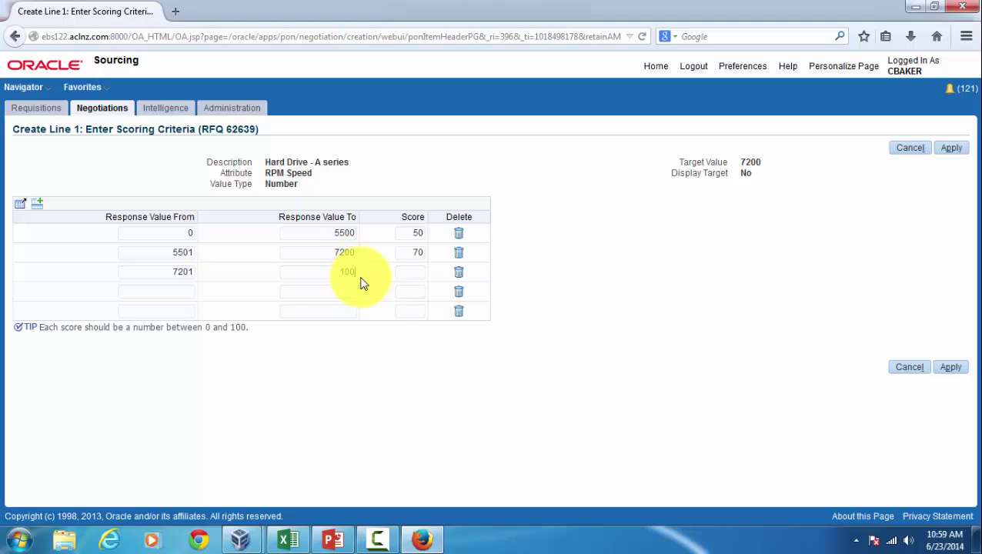
pyautogui.write('0')
pyautogui.write('90')
pyautogui.moveTo(329, 273); pyautogui.dragTo(358, 271)
pyautogui.hotkey('ctrl', 'c')
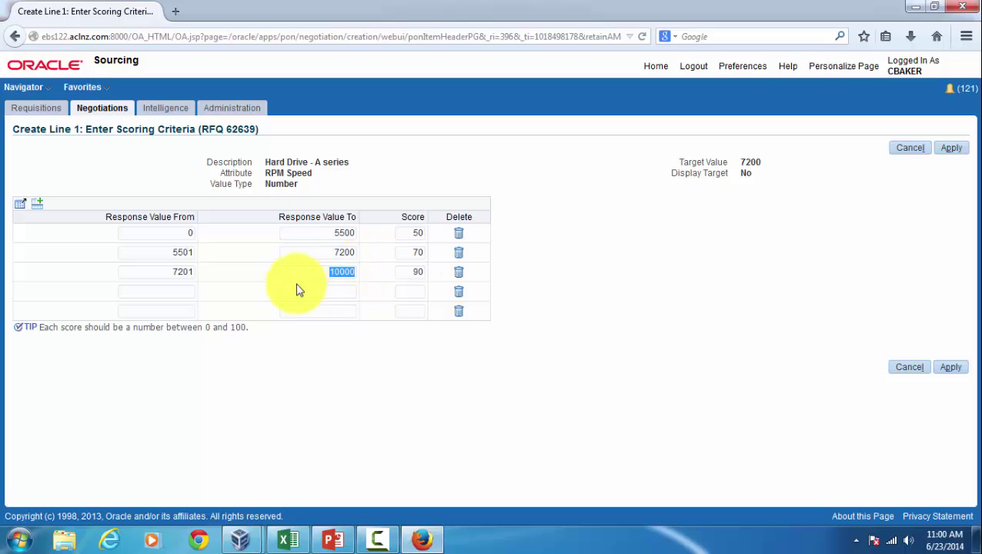
# Step: Add a fourth range 10001–15000 scoring 100
pyautogui.click(188, 291)
pyautogui.hotkey('ctrl', 'v')
pyautogui.press('BackSpace')
pyautogui.write('1')
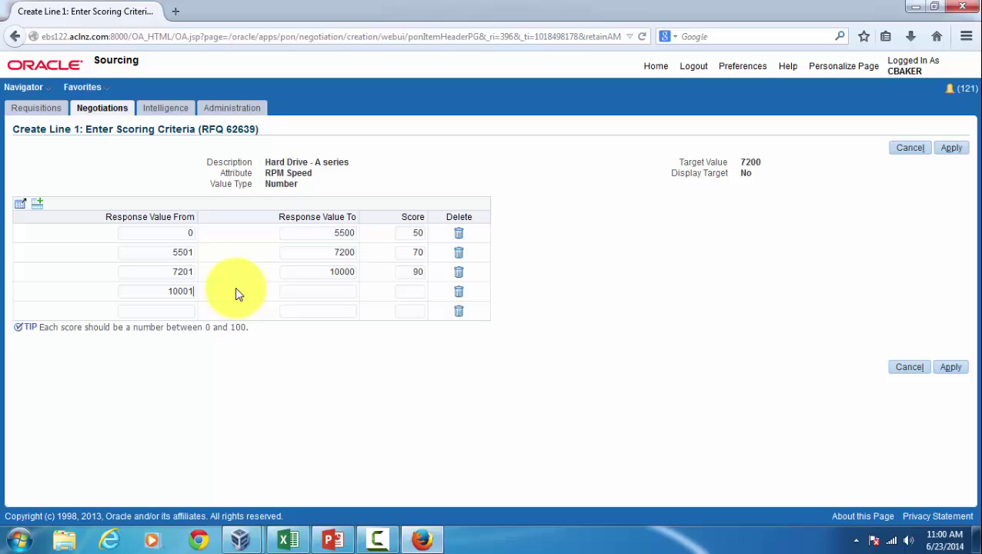
pyautogui.press('Tab')
pyautogui.write('5')
pyautogui.write('000')
pyautogui.press('Tab')
pyautogui.write('0')
pyautogui.write('0')
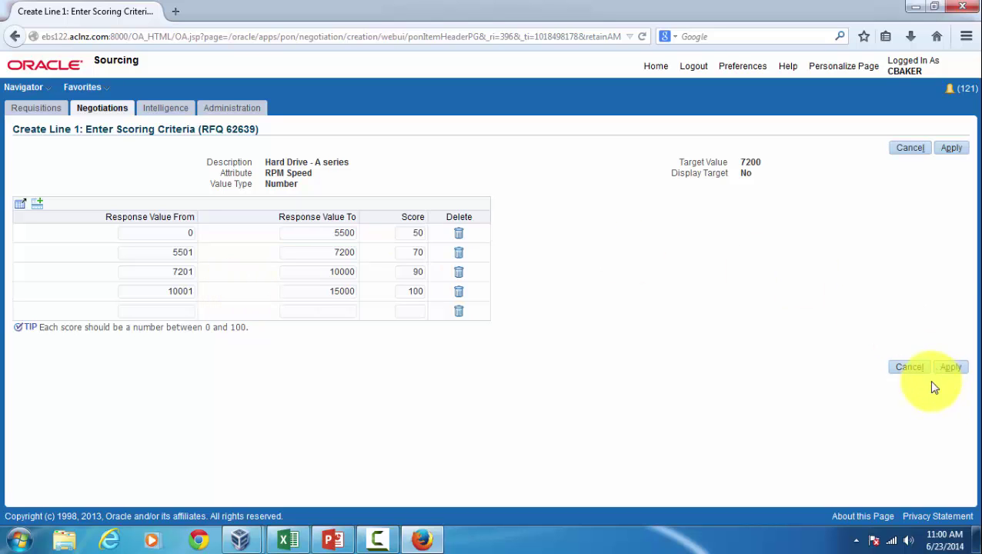
# Step: Apply the four-range scoring table and change the RPM Speed target from 7200 to 10000
pyautogui.click(951, 368)
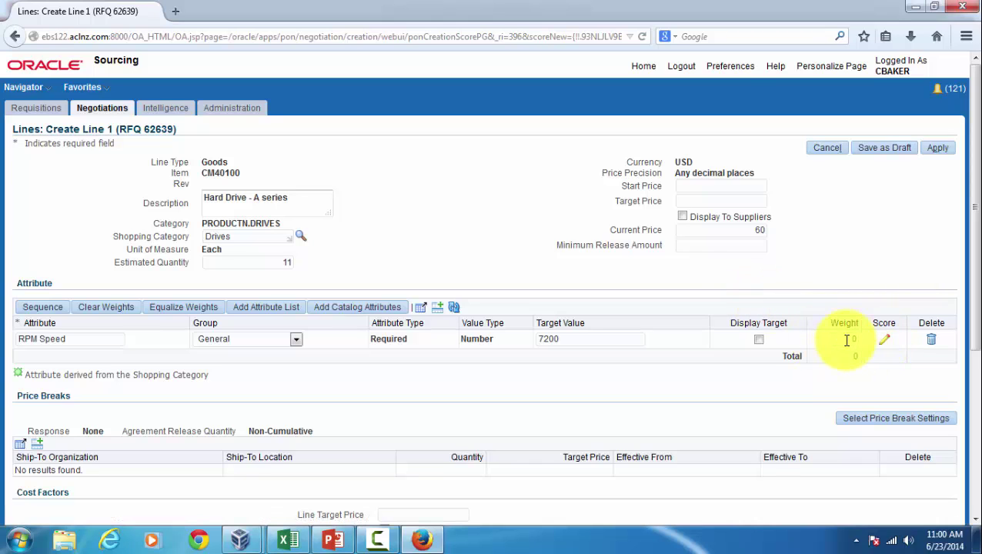
pyautogui.moveTo(576, 336); pyautogui.dragTo(522, 339)
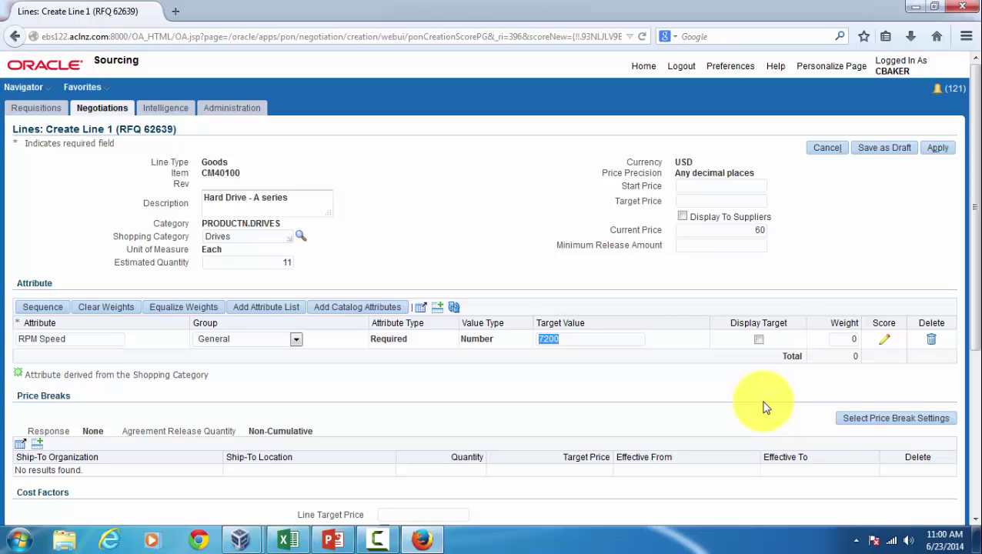
pyautogui.press('Home')
pyautogui.hotkey('shift', 'Right')
pyautogui.hotkey('shift', 'Right')
pyautogui.write('10')
pyautogui.write('0')
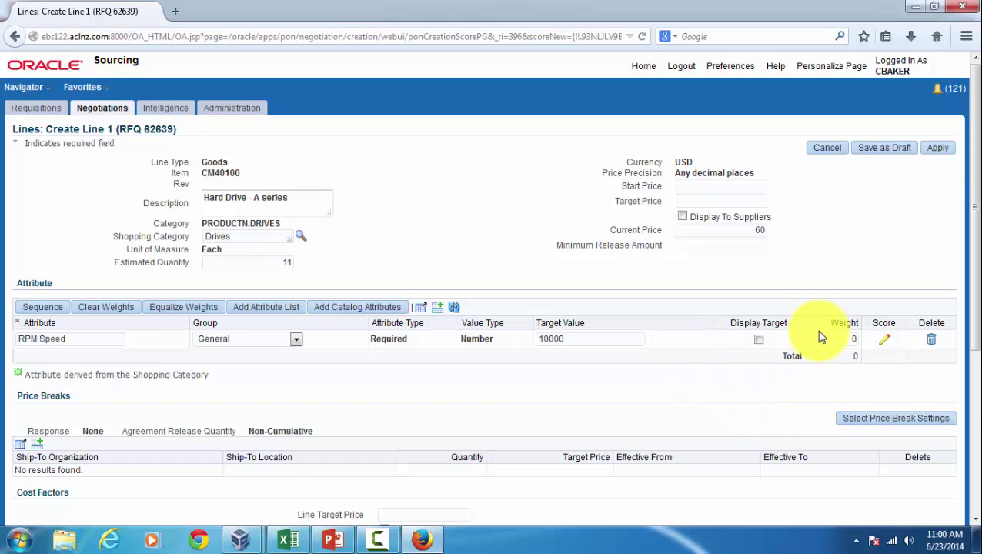
# Step: Show the RPM Speed target to suppliers, set its weight to 100, and save the RFQ as draft
pyautogui.click(758, 341)
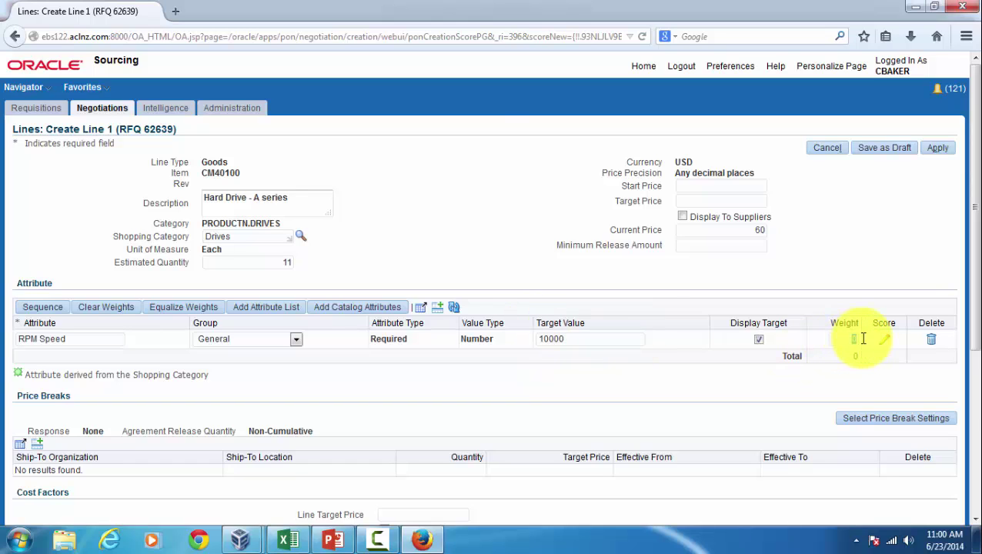
pyautogui.write('100')
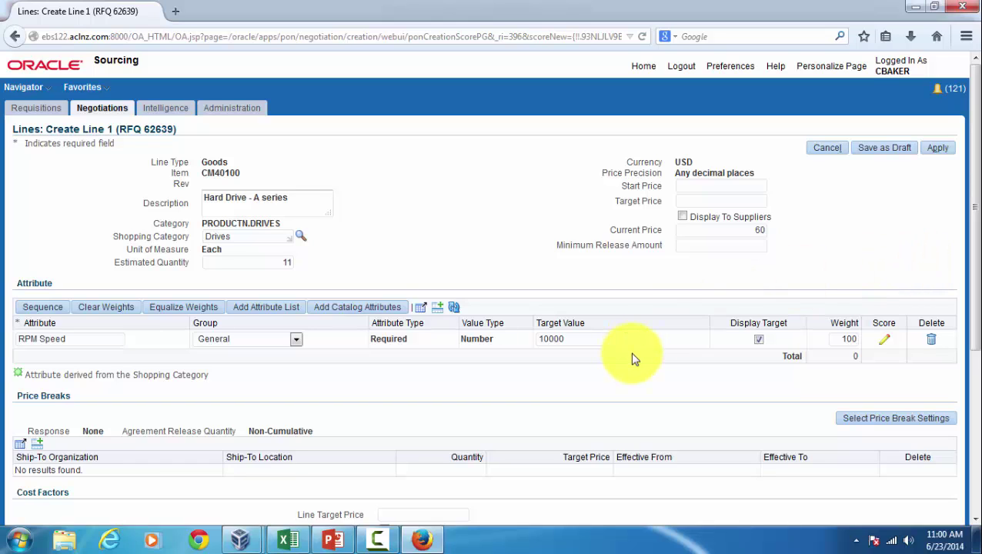
pyautogui.click(878, 150)
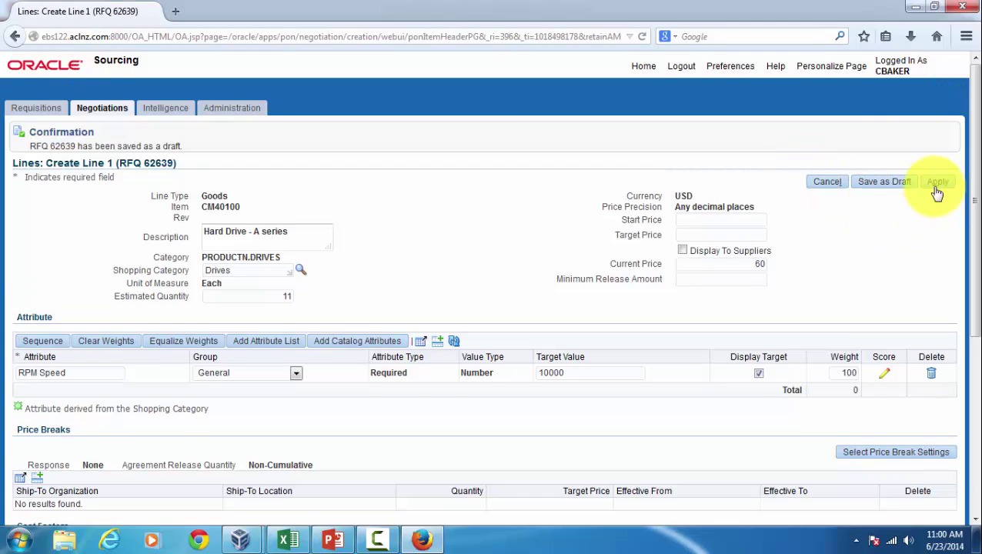
# Step: Apply line 1, then add an RPM Speed attribute row to line 2 (Hard Drive - B series)
pyautogui.click(939, 189)
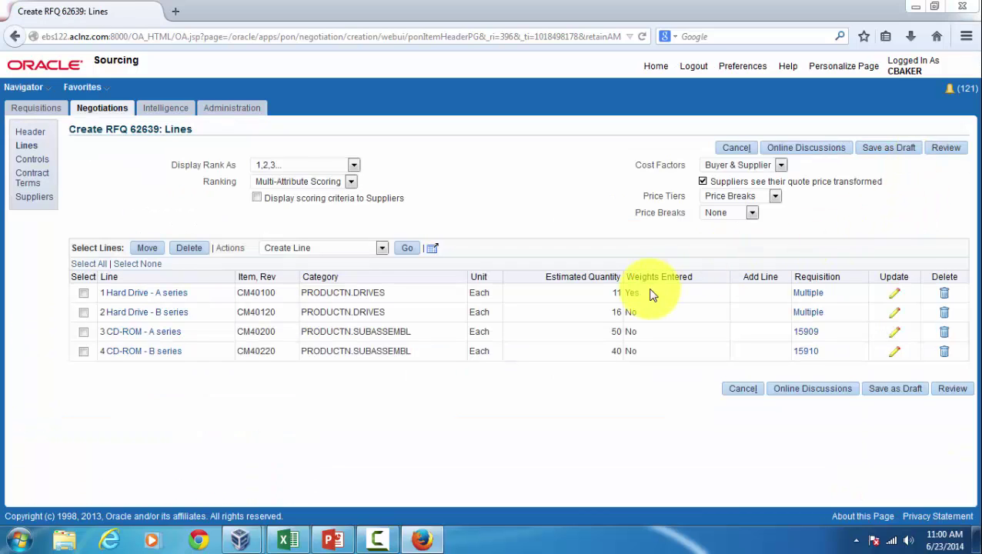
pyautogui.click(895, 316)
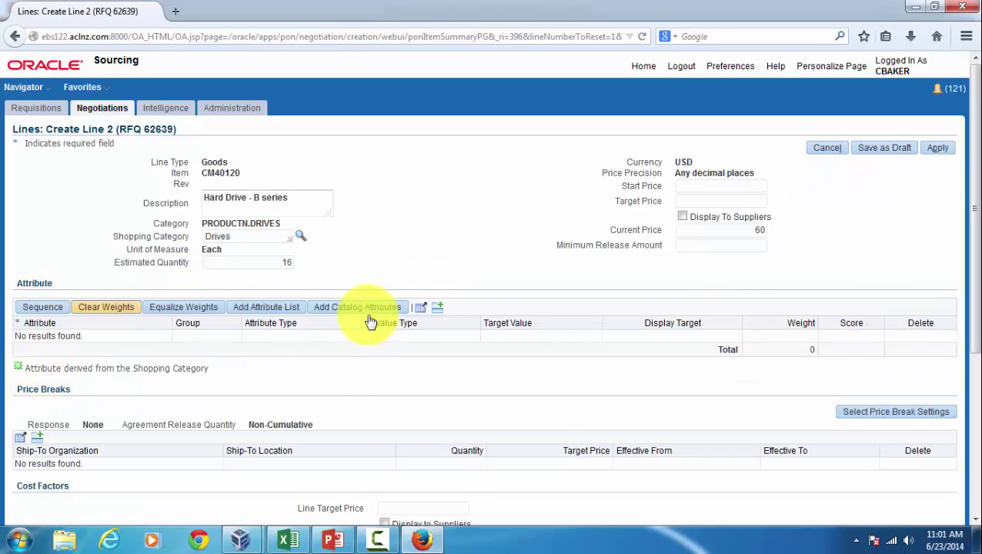
pyautogui.click(439, 309)
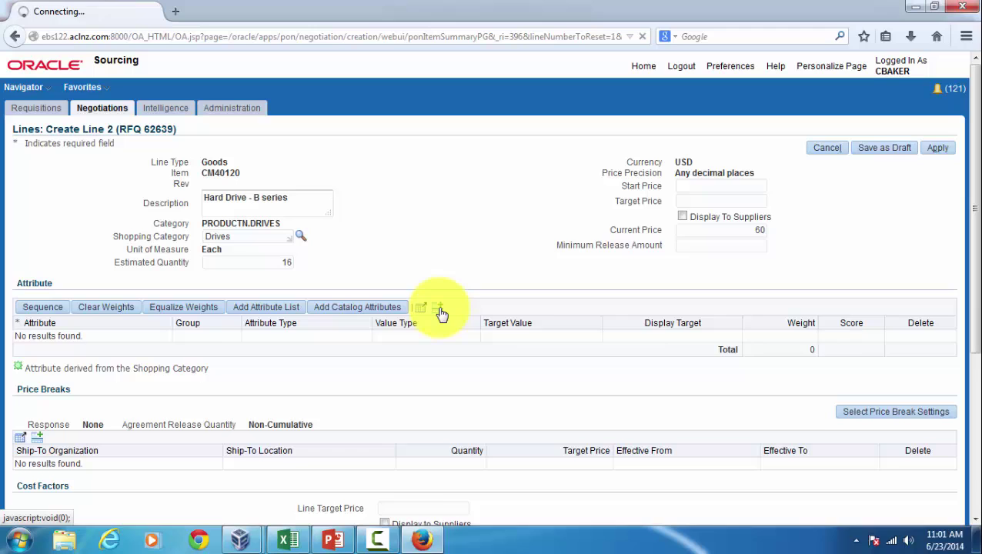
pyautogui.click(72, 343)
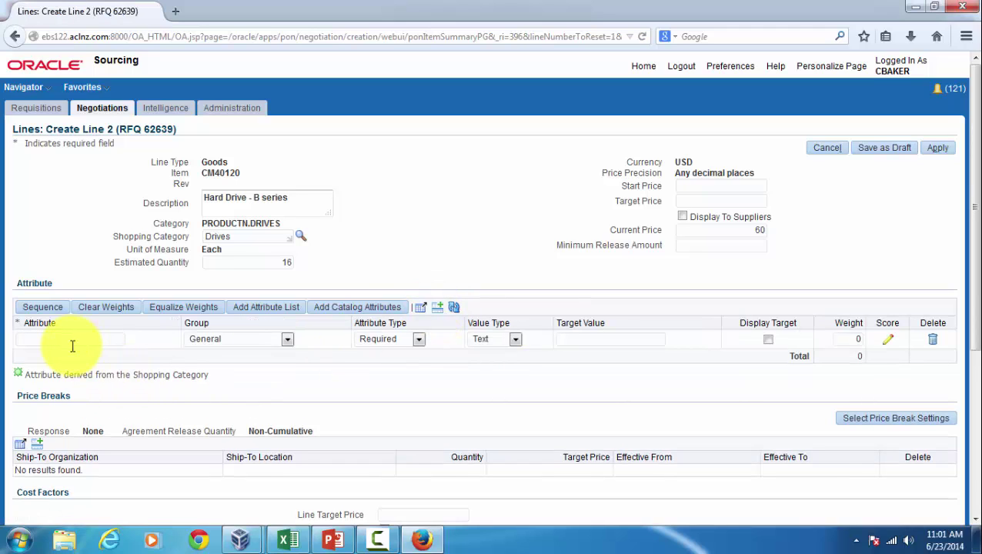
pyautogui.write('R')
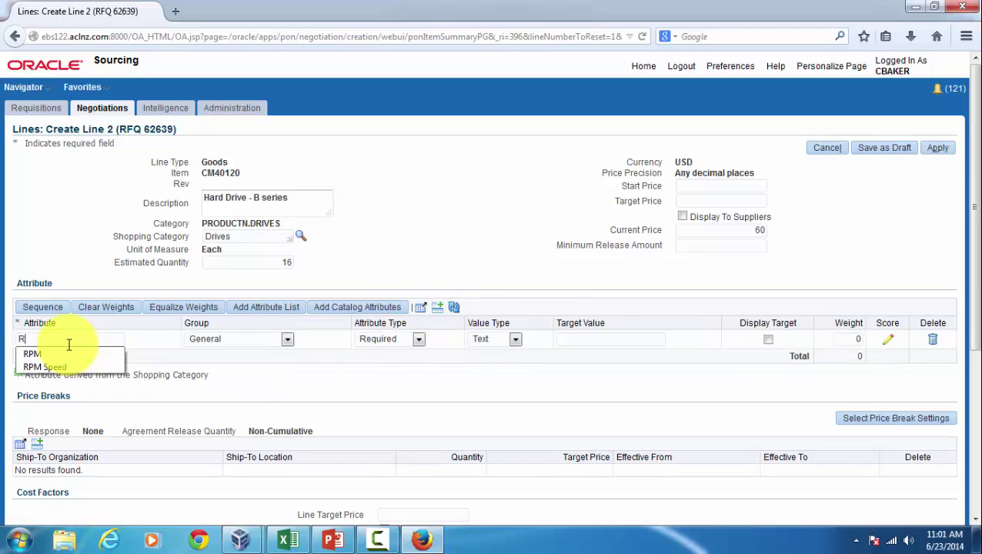
pyautogui.click(56, 368)
# Step: Make line 2's RPM Speed a Number attribute with target value 10000
pyautogui.click(516, 340)
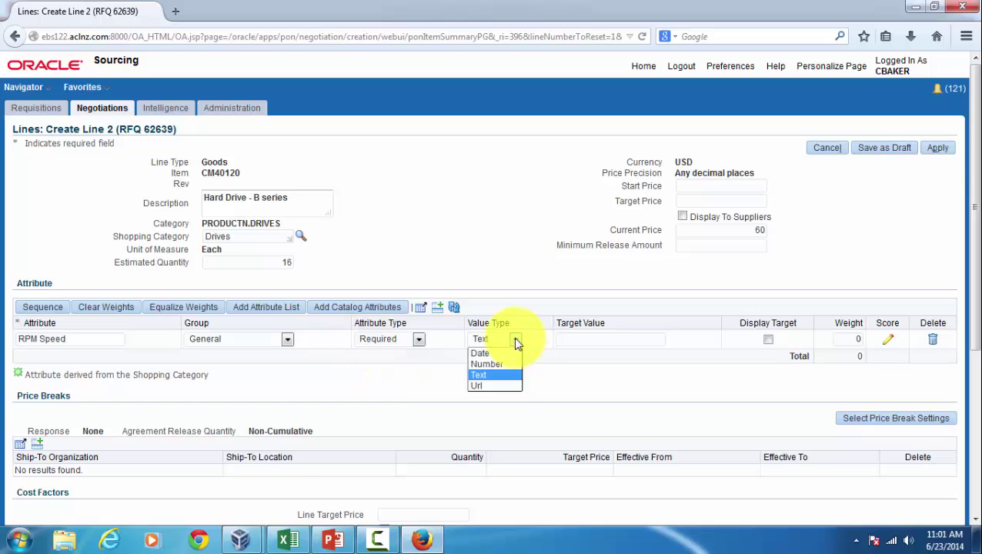
pyautogui.click(505, 365)
pyautogui.click(593, 339)
pyautogui.write('1')
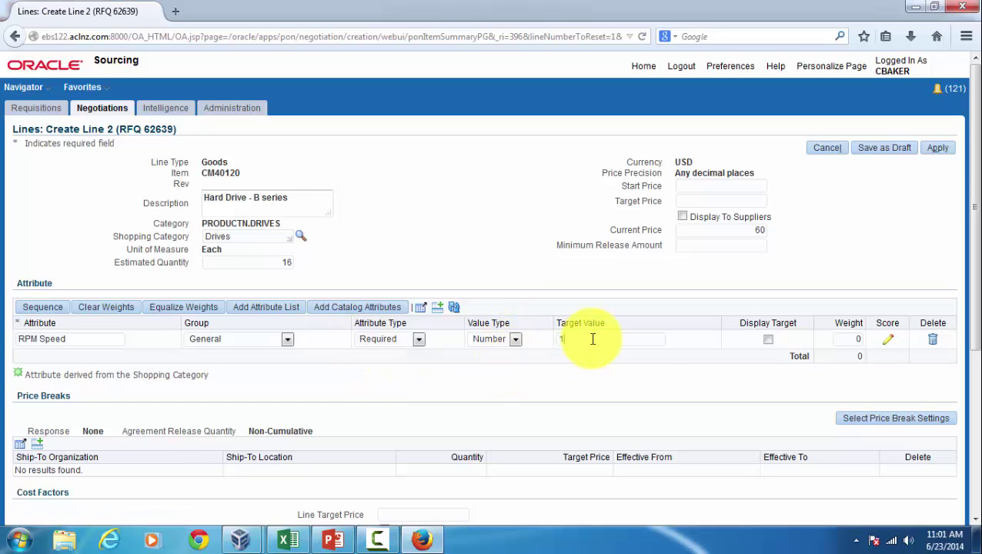
pyautogui.write('0000')
pyautogui.click(589, 358)
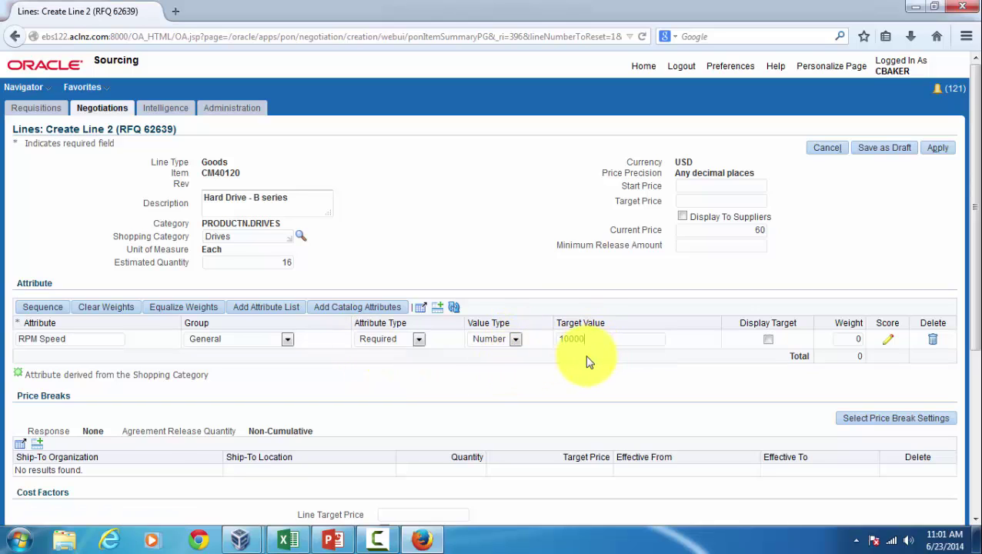
pyautogui.click(890, 343)
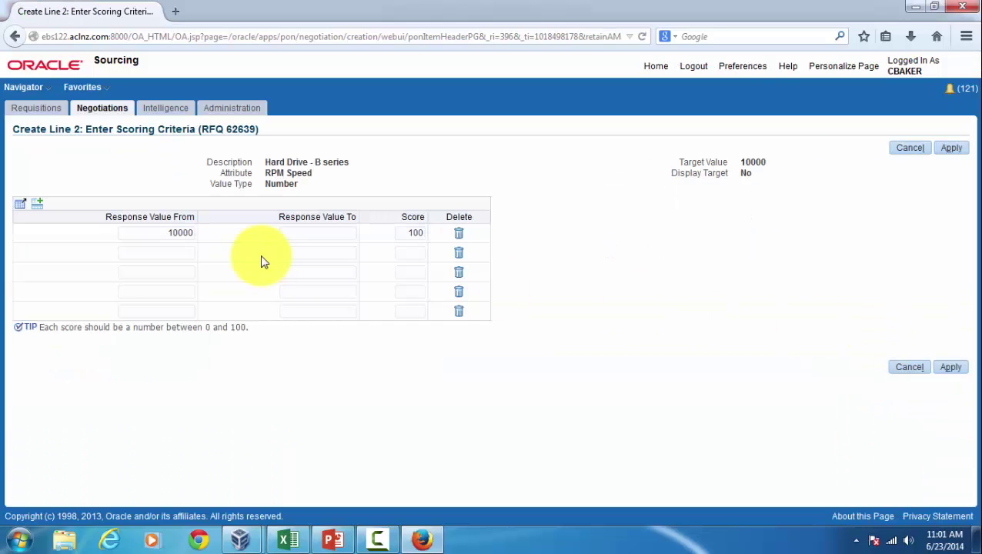
# Step: Enter the four ranges 0–5500, 5501–7200, 7201–10000 and 10001–15000 for line 2's RPM Speed
pyautogui.moveTo(149, 232); pyautogui.dragTo(230, 236)
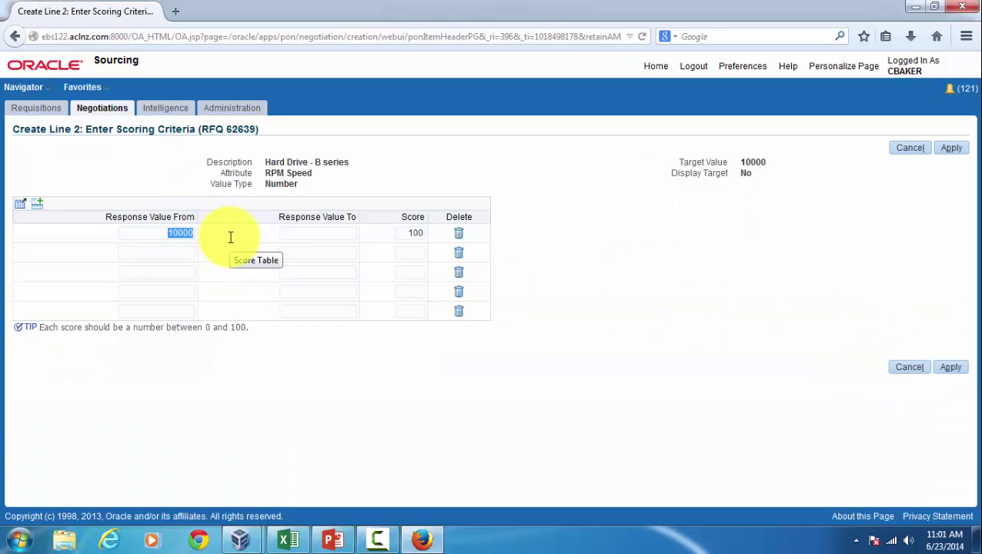
pyautogui.write('0')
pyautogui.click(304, 231)
pyautogui.click(304, 245)
pyautogui.click(168, 254)
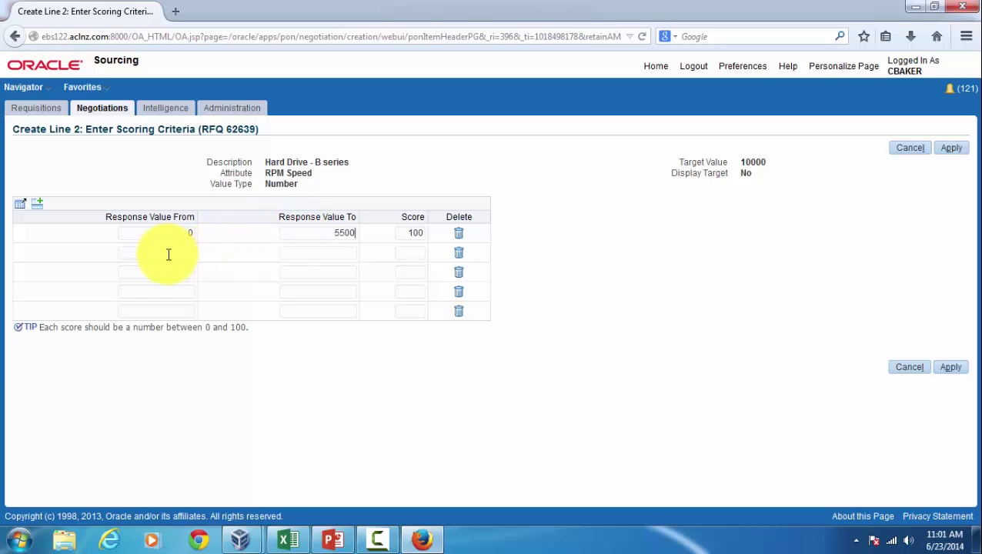
pyautogui.click(154, 267)
pyautogui.click(334, 254)
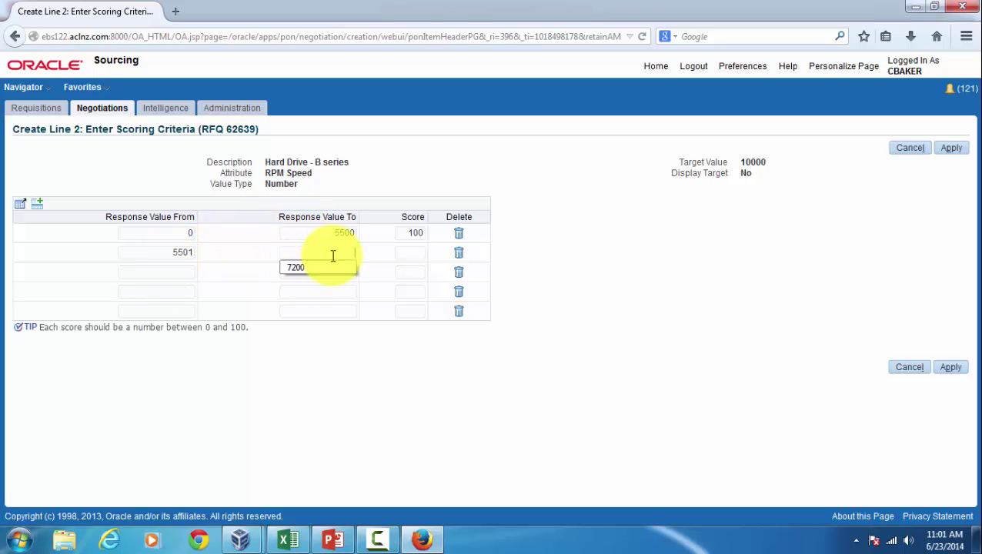
pyautogui.click(304, 267)
pyautogui.click(160, 273)
pyautogui.click(170, 285)
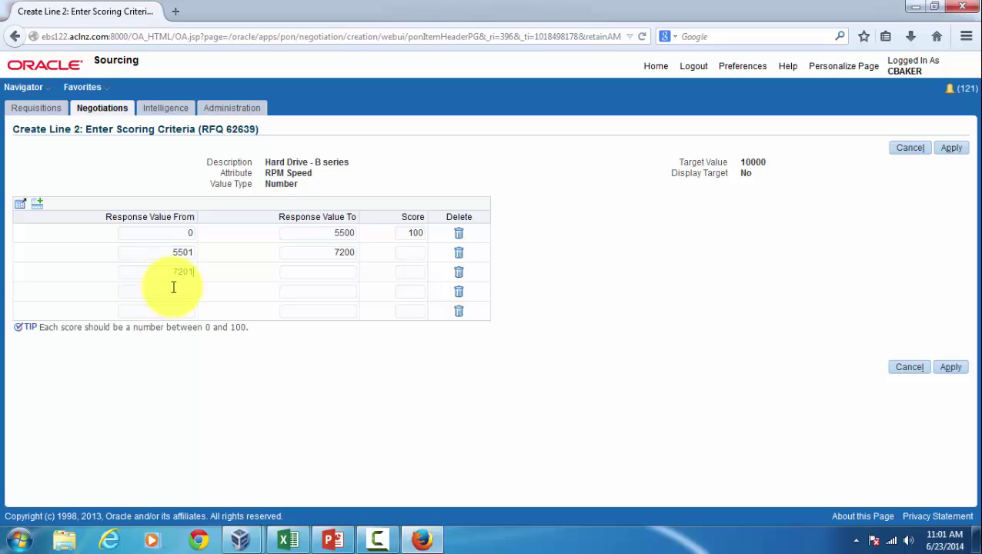
pyautogui.click(318, 269)
pyautogui.click(319, 287)
pyautogui.click(177, 291)
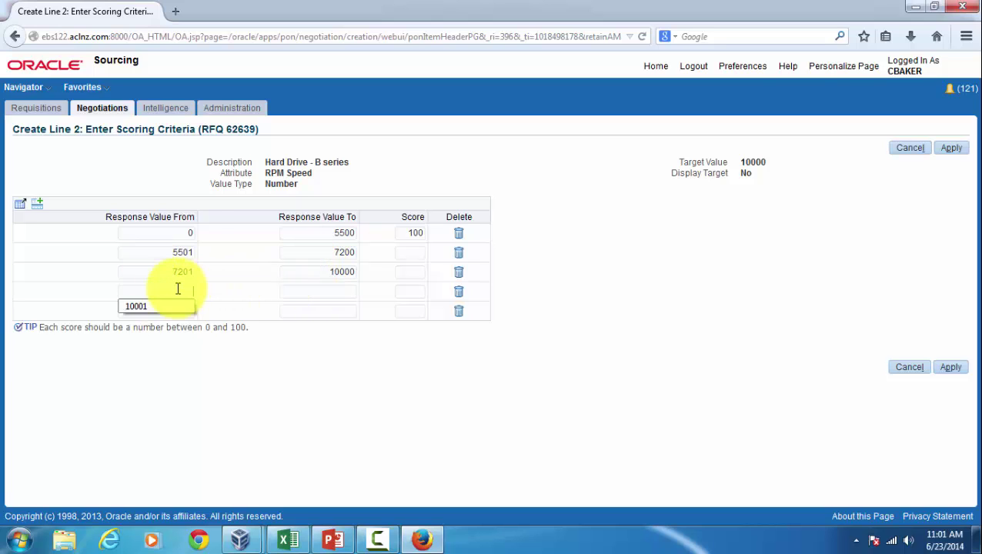
pyautogui.click(174, 310)
pyautogui.click(324, 291)
pyautogui.write('15000')
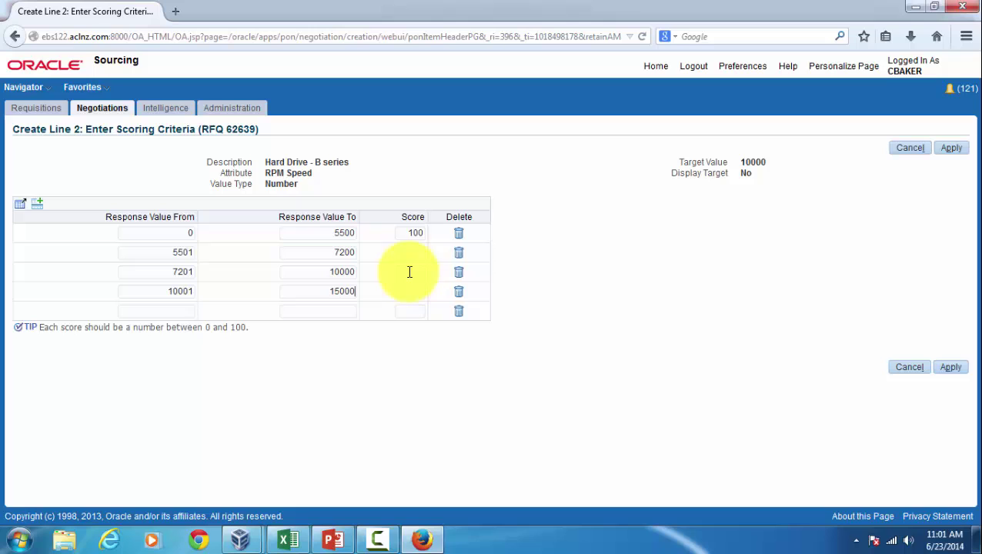
# Step: Score the four ranges 50, 70, 90 and 100, and apply the scoring table
pyautogui.click(421, 232)
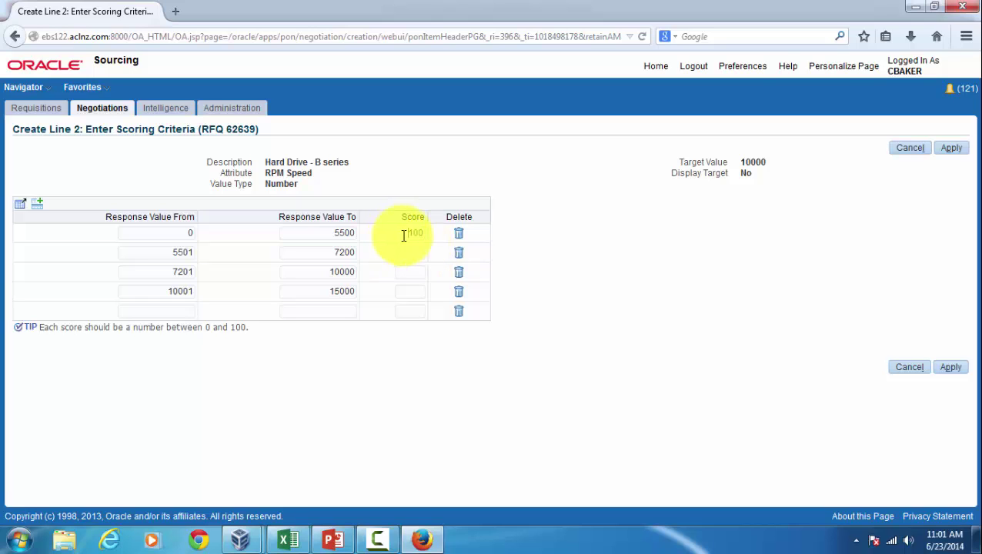
pyautogui.moveTo(403, 234); pyautogui.dragTo(449, 238)
pyautogui.write('30')
pyautogui.click(412, 252)
pyautogui.click(416, 232)
pyautogui.press('BackSpace')
pyautogui.press('BackSpace')
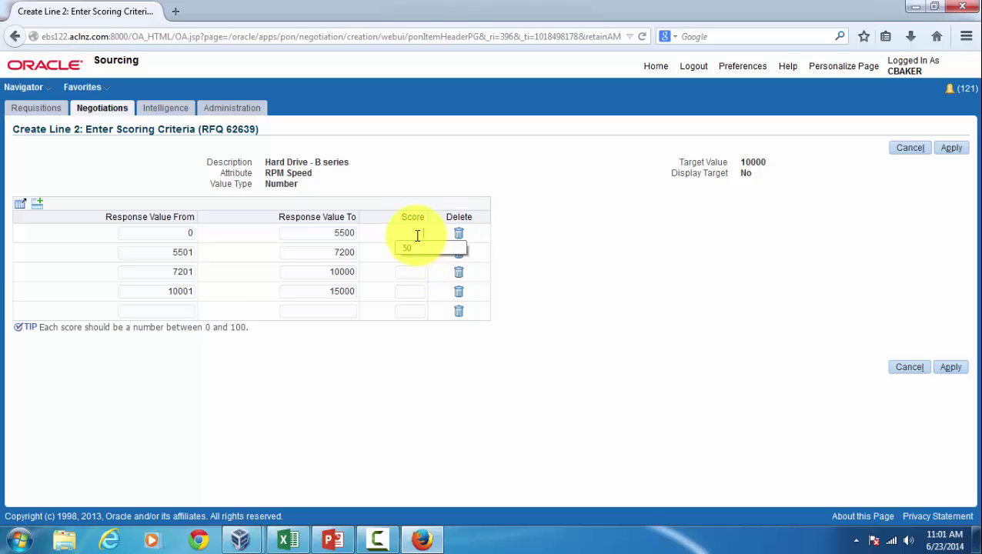
pyautogui.click(410, 249)
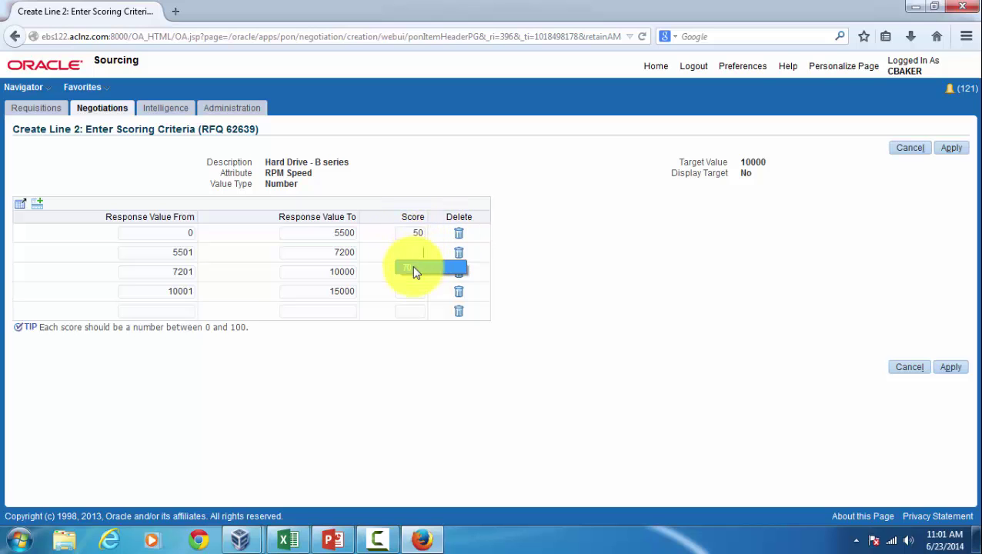
pyautogui.click(420, 269)
pyautogui.click(416, 290)
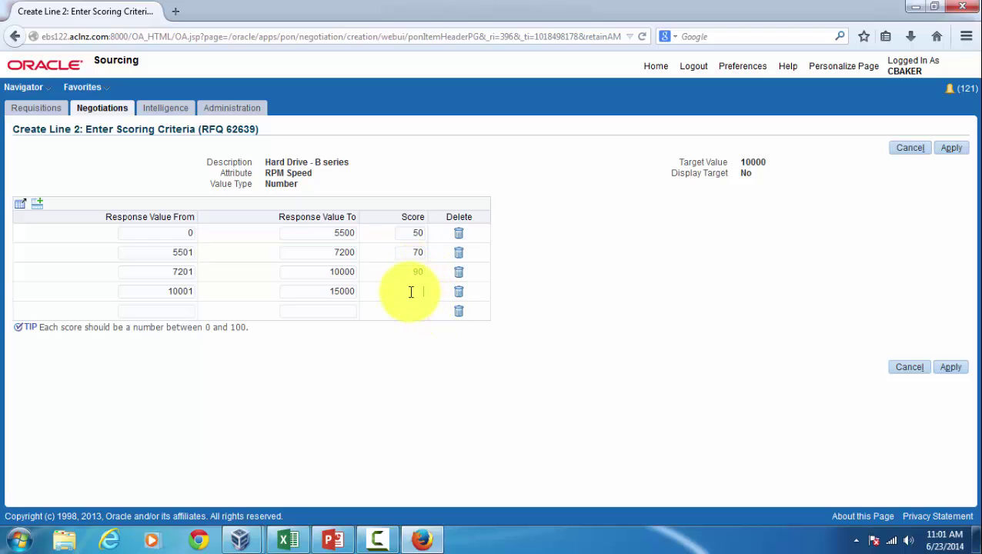
pyautogui.click(412, 291)
pyautogui.click(410, 308)
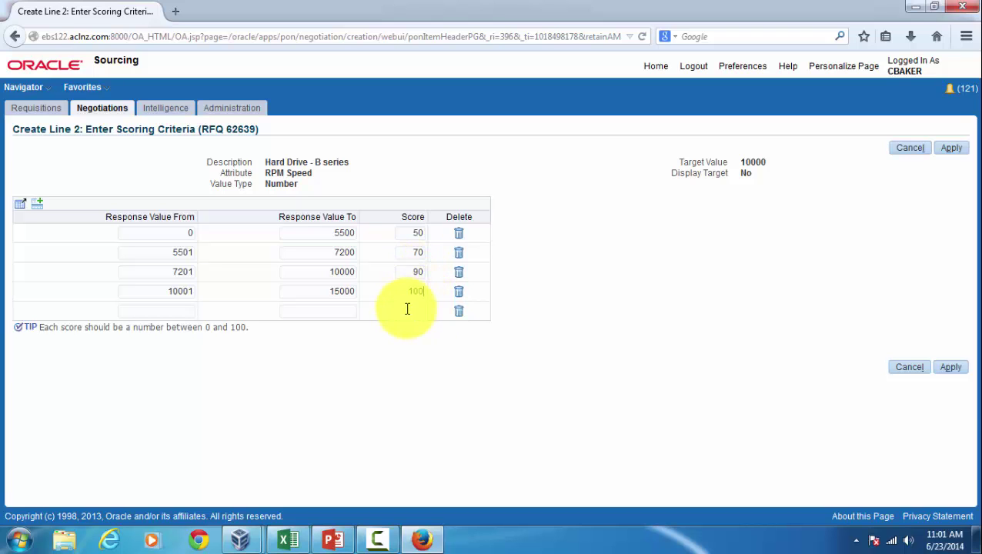
pyautogui.click(953, 368)
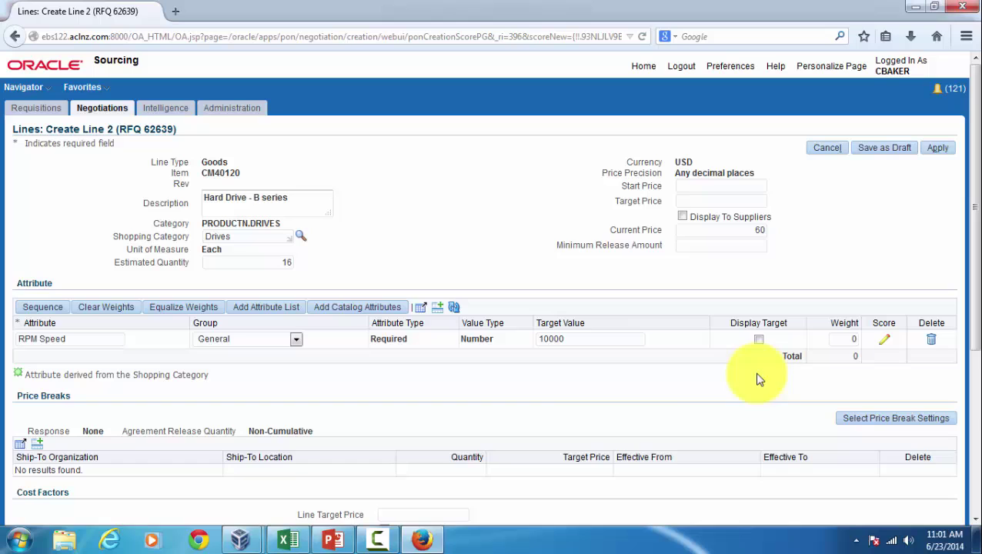
# Step: Show line 2's RPM Speed target to suppliers, save the RFQ as draft, and apply the line
pyautogui.click(760, 340)
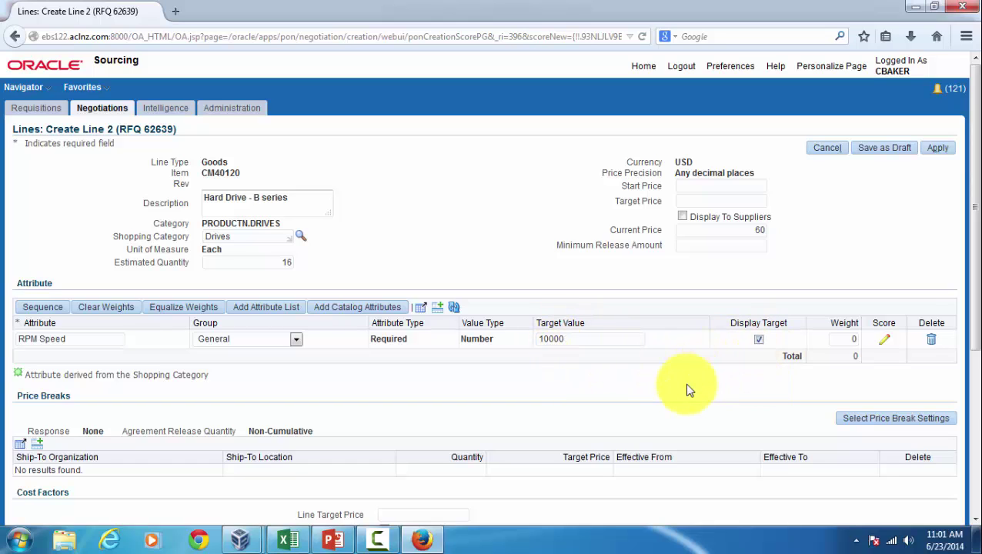
pyautogui.click(882, 149)
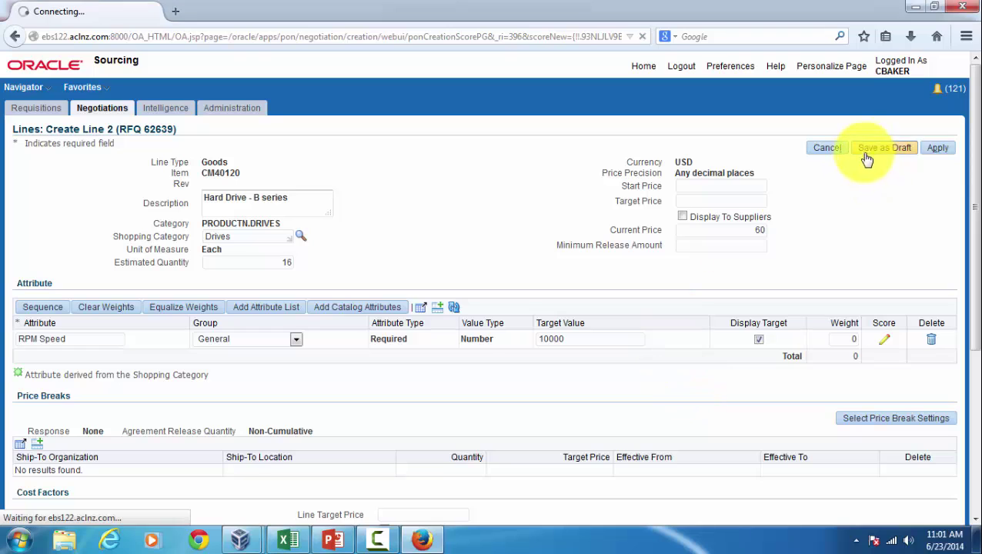
pyautogui.click(941, 185)
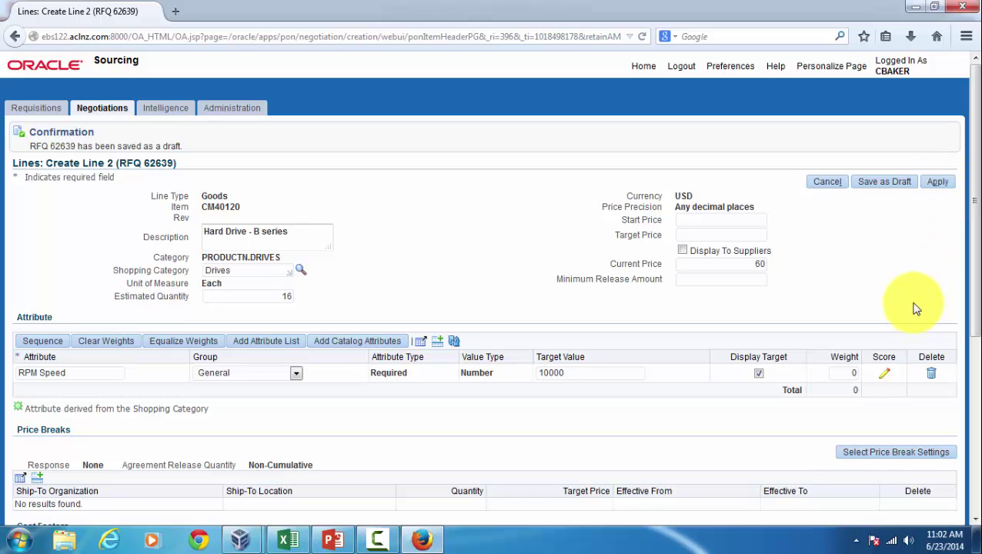
# Step: Fix the missing-weight error by giving line 2's RPM Speed weight 100, then apply the line
pyautogui.click(938, 183)
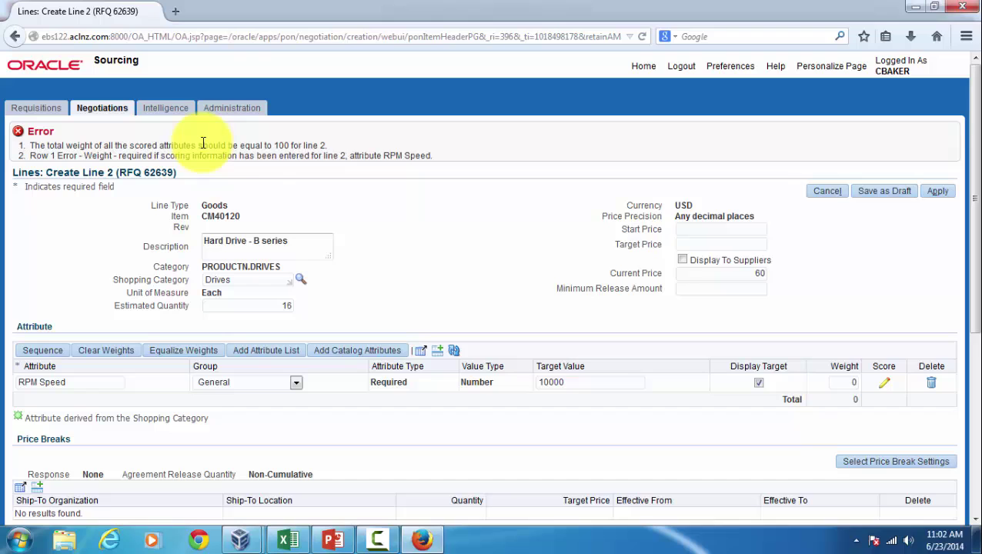
pyautogui.click(841, 380)
pyautogui.write('100')
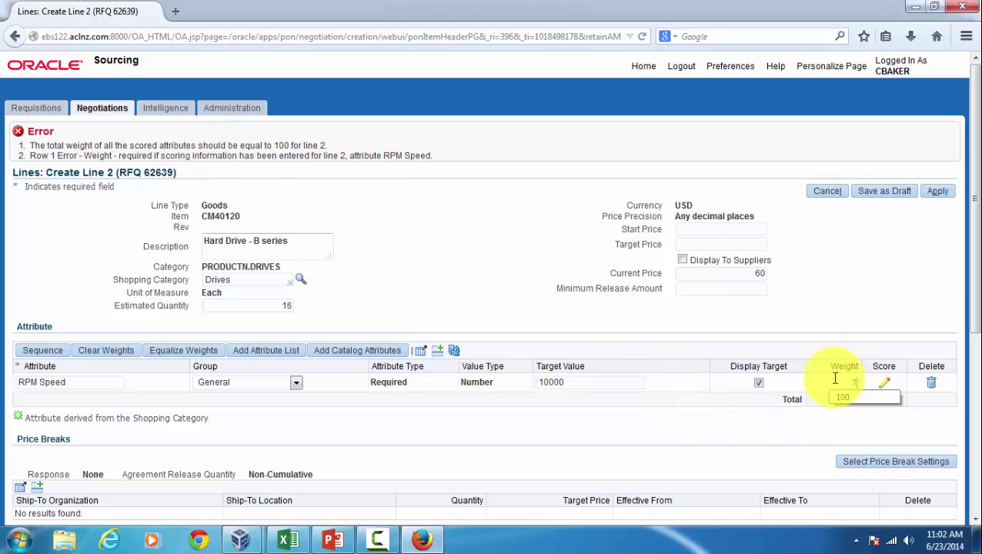
pyautogui.click(937, 193)
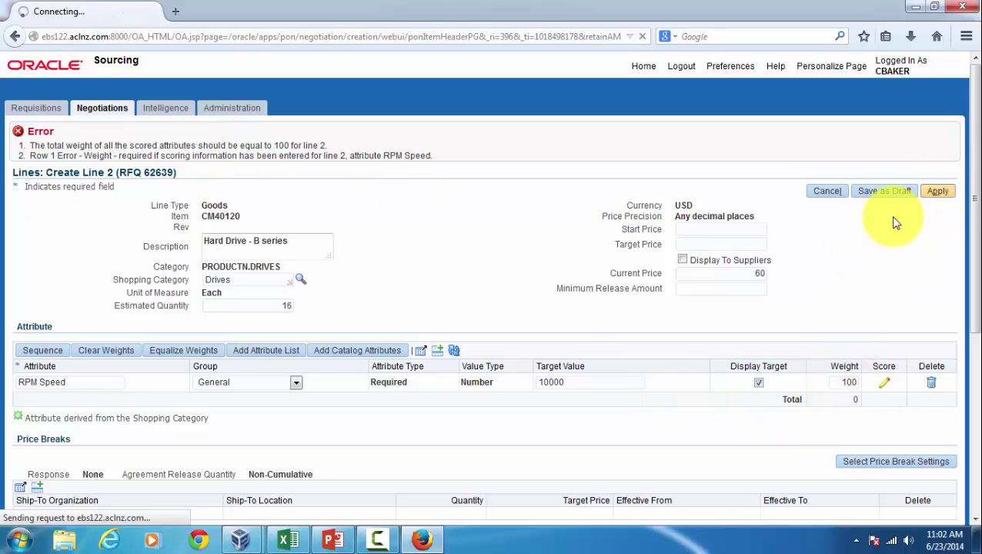